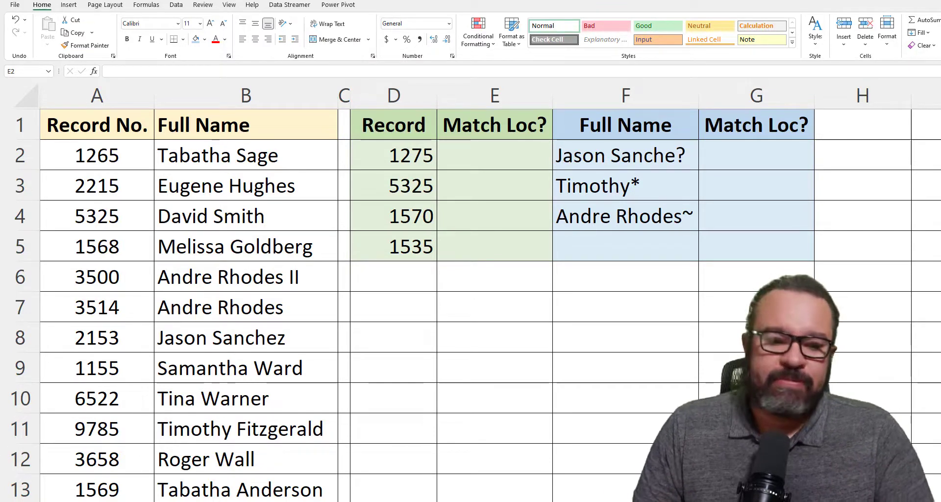
Enter =XMATCH(D2,A:A,0) in E2, an exact match that returns #N/A for record 1275
{"action": "left_click", "coordinate": [492, 155]}
{"action": "type", "text": "="}
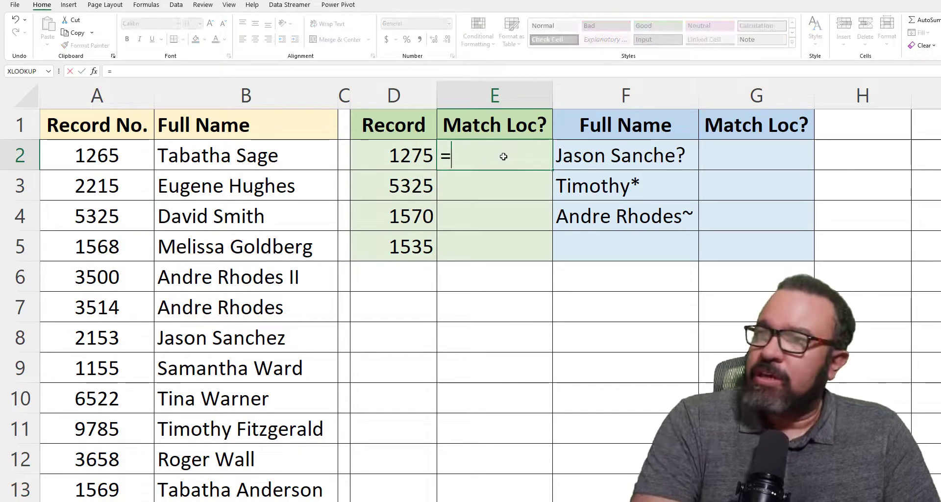
{"action": "type", "text": "xma"}
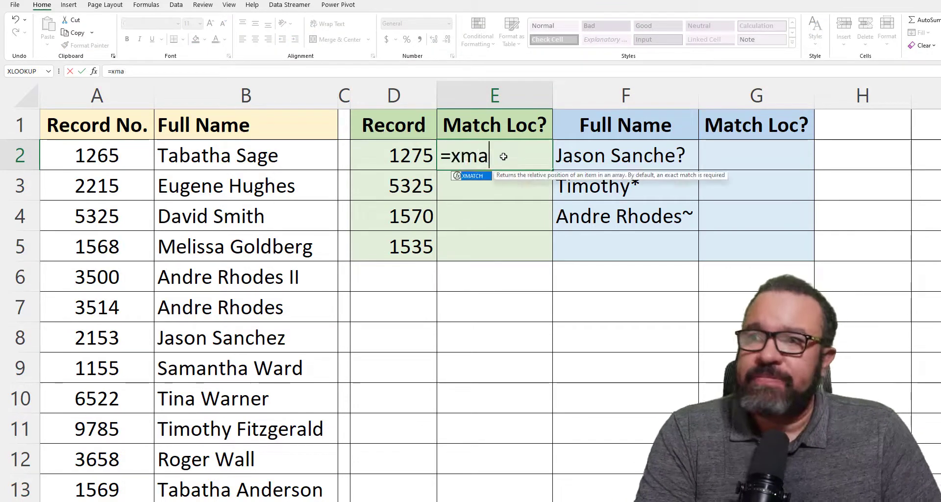
{"action": "type", "text": "tch("}
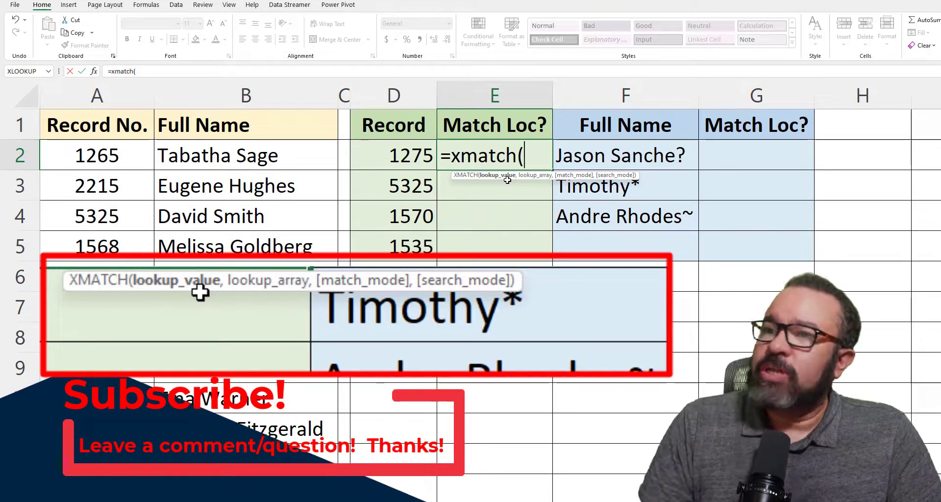
{"action": "left_click", "coordinate": [403, 157]}
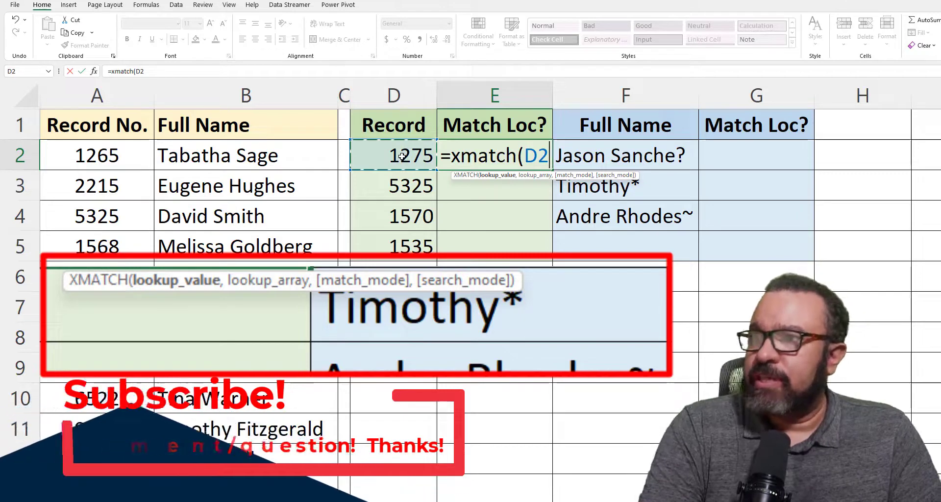
{"action": "type", "text": ","}
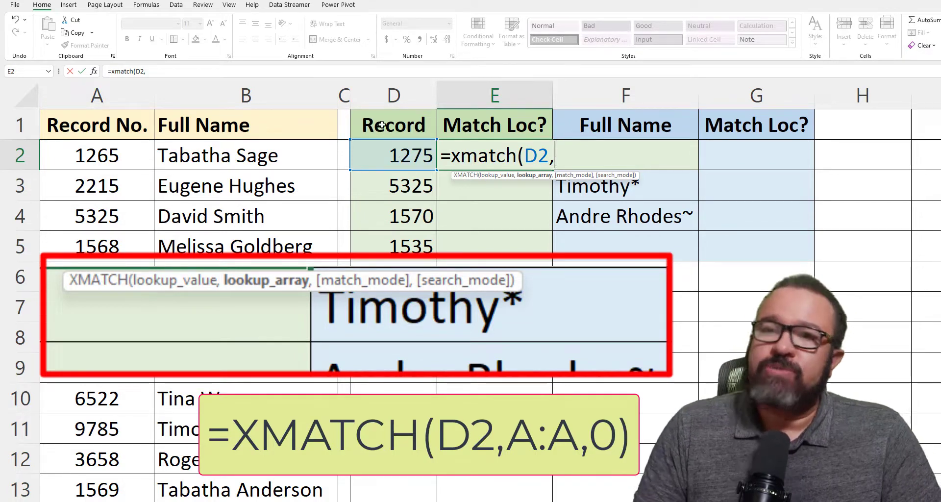
{"action": "left_click", "coordinate": [96, 93]}
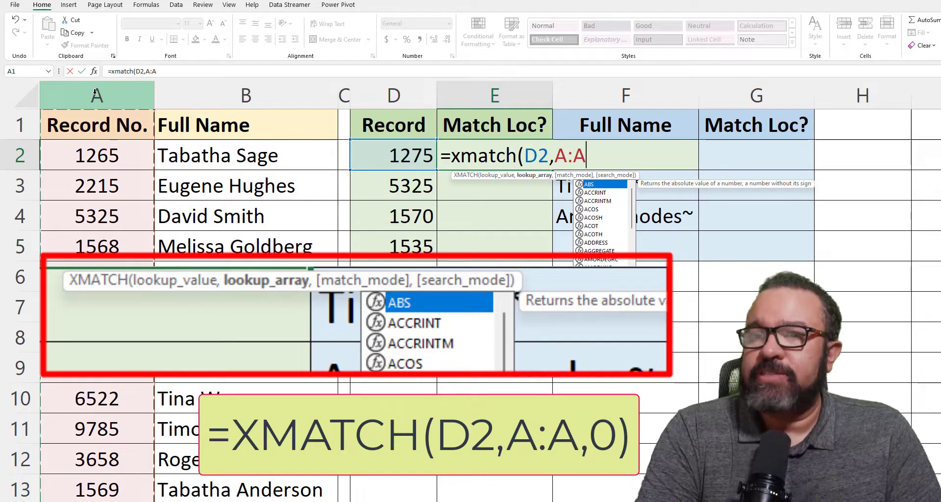
{"action": "type", "text": ","}
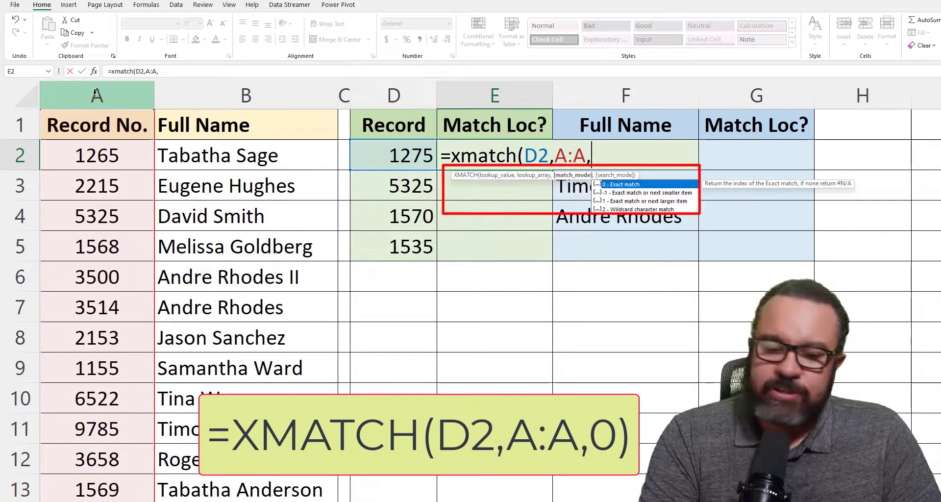
{"action": "type", "text": "0"}
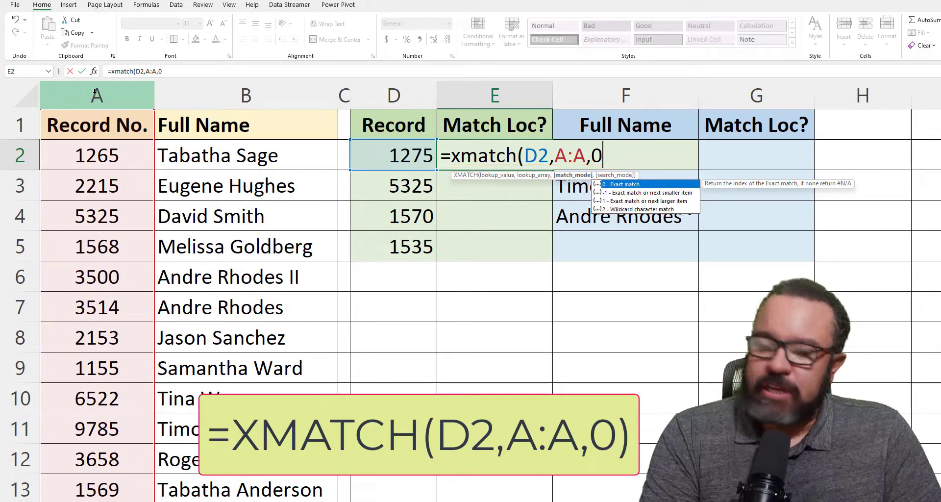
{"action": "type", "text": ")"}
{"action": "key", "text": "Return"}
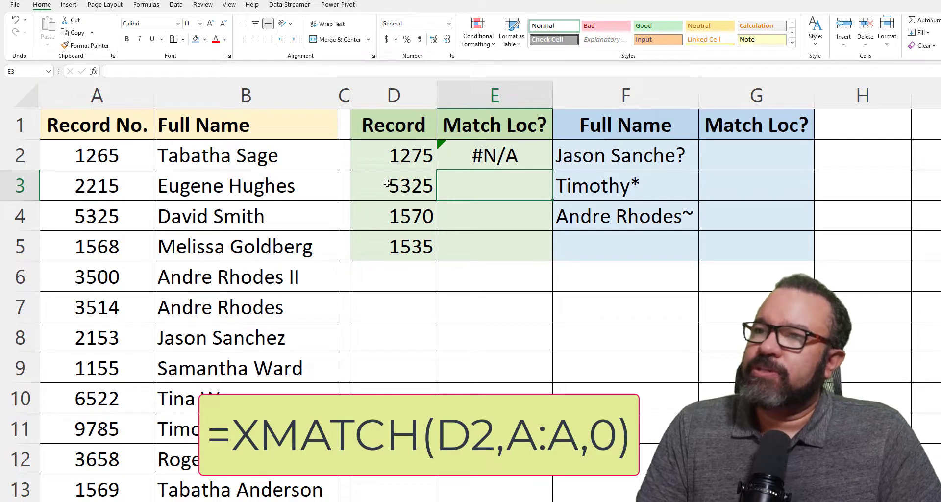
Copy the E2 exact-match formula down to E5
{"action": "left_click", "coordinate": [500, 156]}
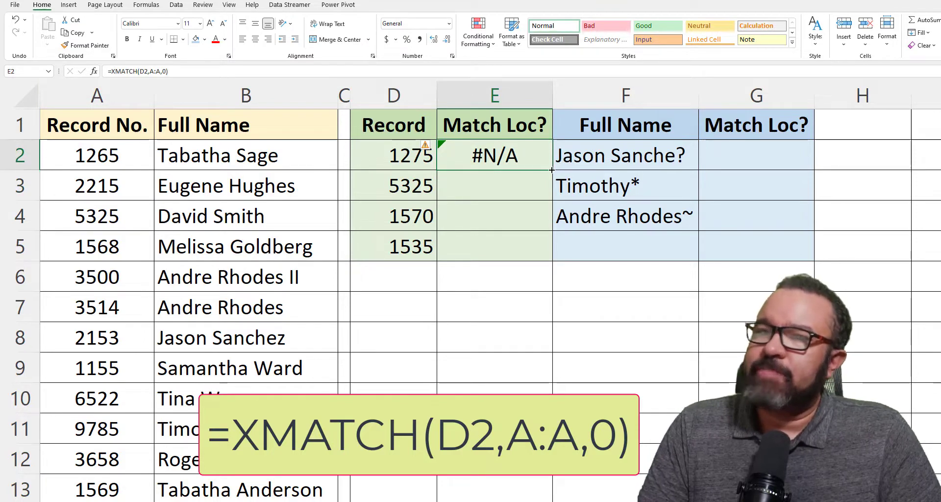
{"action": "left_click_drag", "start_coordinate": [552, 171], "coordinate": [543, 255]}
{"action": "left_click", "coordinate": [500, 158]}
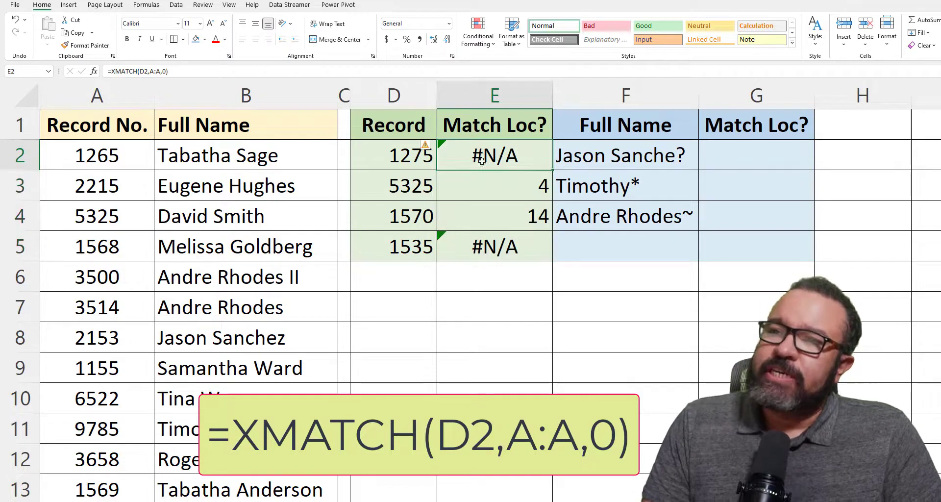
Check the E3, E4 and E5 formulas against column A, then return to E2
{"action": "left_click", "coordinate": [510, 187]}
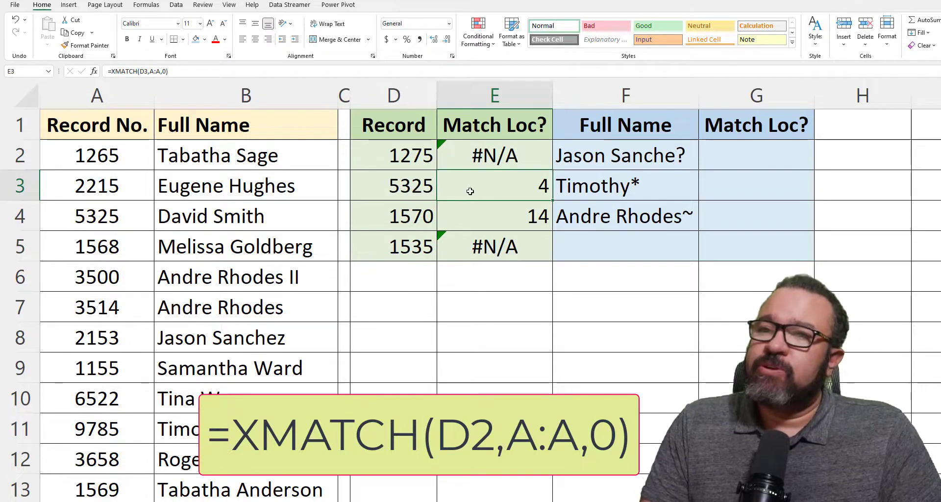
{"action": "left_click", "coordinate": [123, 214]}
{"action": "left_click", "coordinate": [541, 189]}
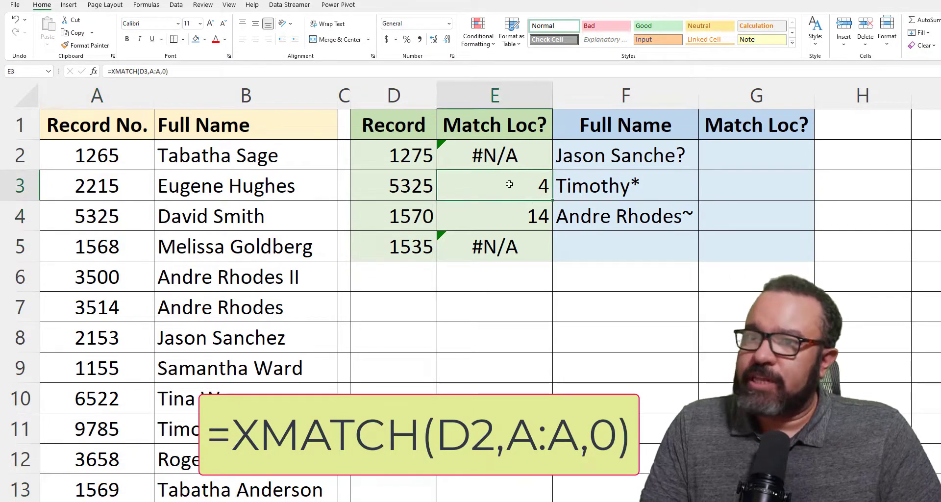
{"action": "left_click", "coordinate": [529, 215]}
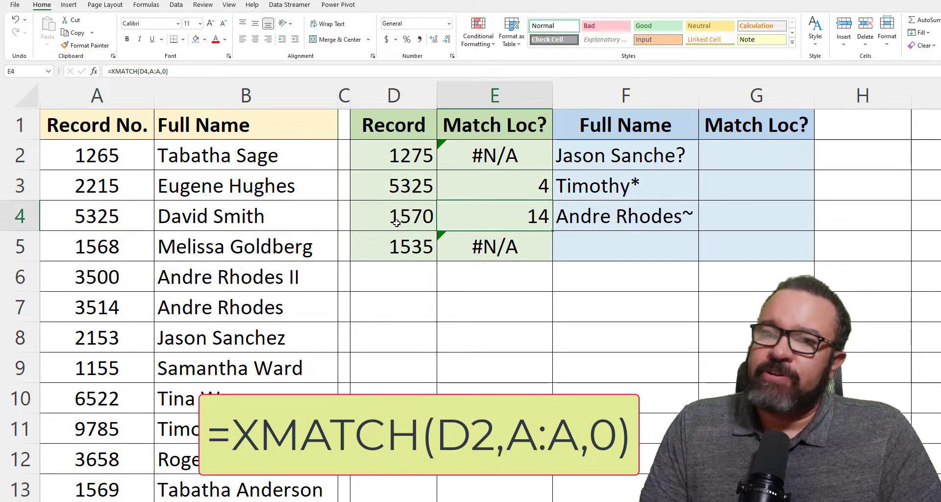
{"action": "left_click", "coordinate": [495, 160]}
{"action": "left_click", "coordinate": [480, 246]}
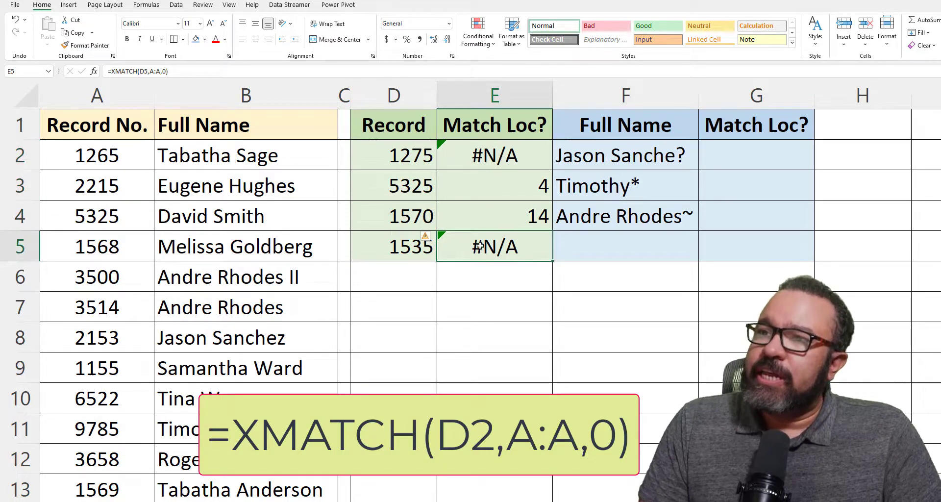
{"action": "left_click", "coordinate": [486, 157]}
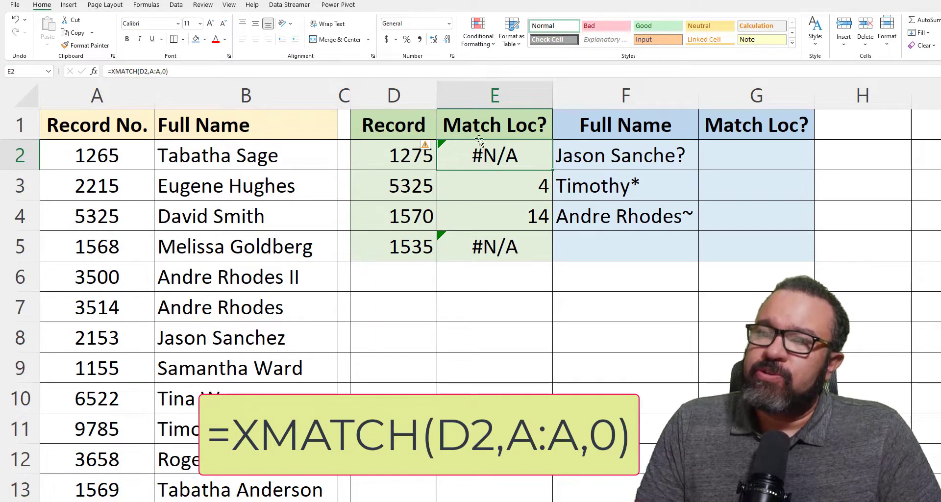
Wrap E2's XMATCH in IFERROR so record 1275 shows "Not Found" instead of #N/A
{"action": "double_click", "coordinate": [476, 153]}
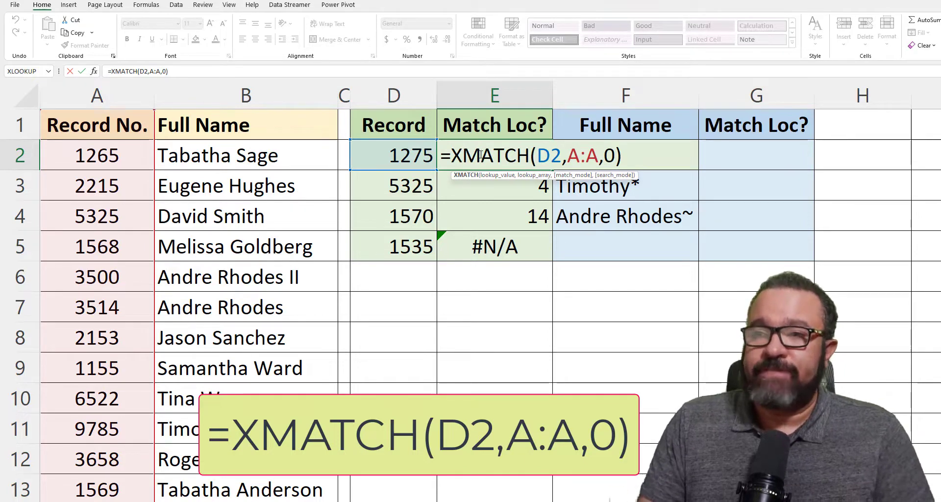
{"action": "left_click", "coordinate": [450, 153]}
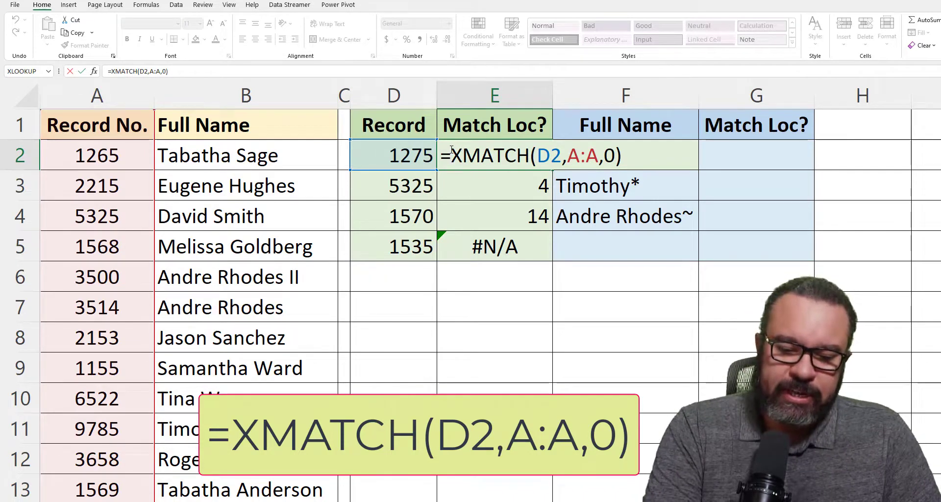
{"action": "type", "text": "iferror"}
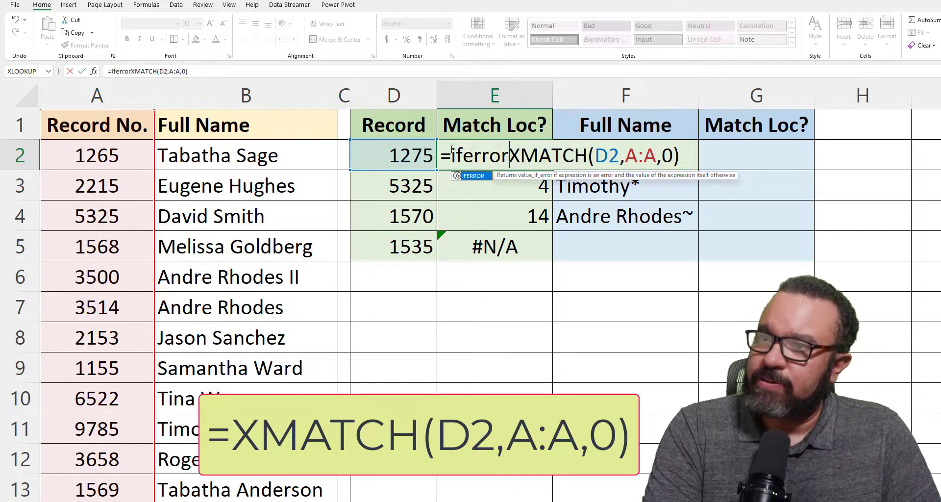
{"action": "type", "text": "("}
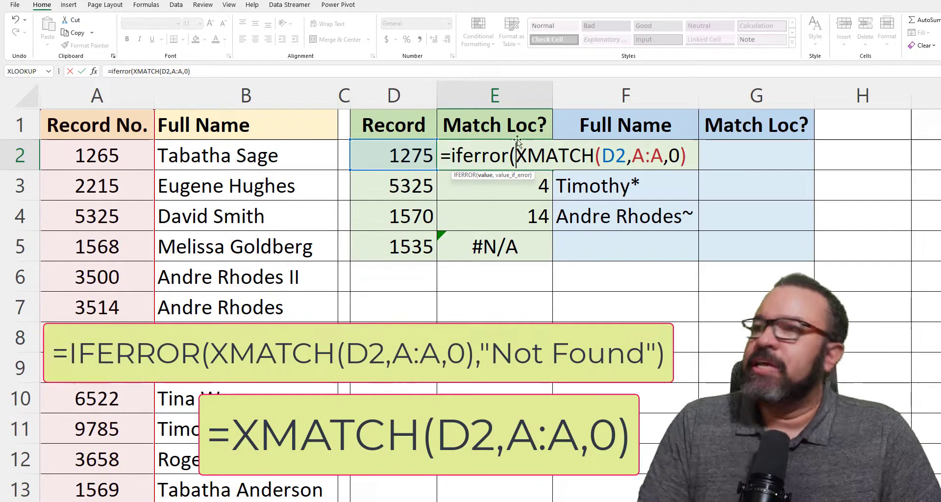
{"action": "left_click", "coordinate": [687, 147]}
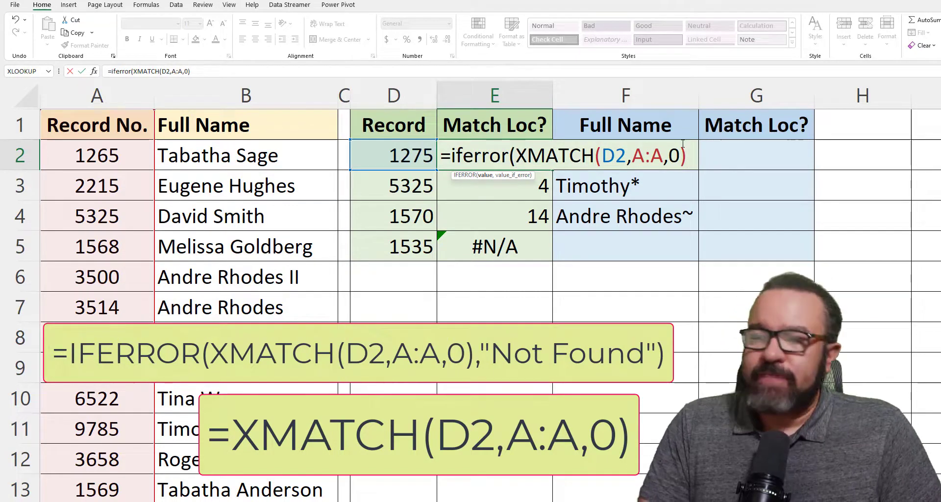
{"action": "type", "text": ","}
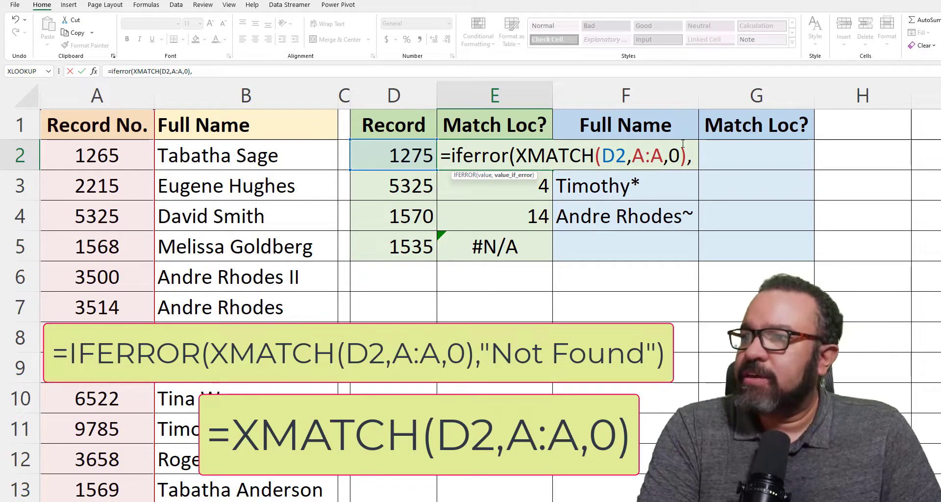
{"action": "type", "text": "\""}
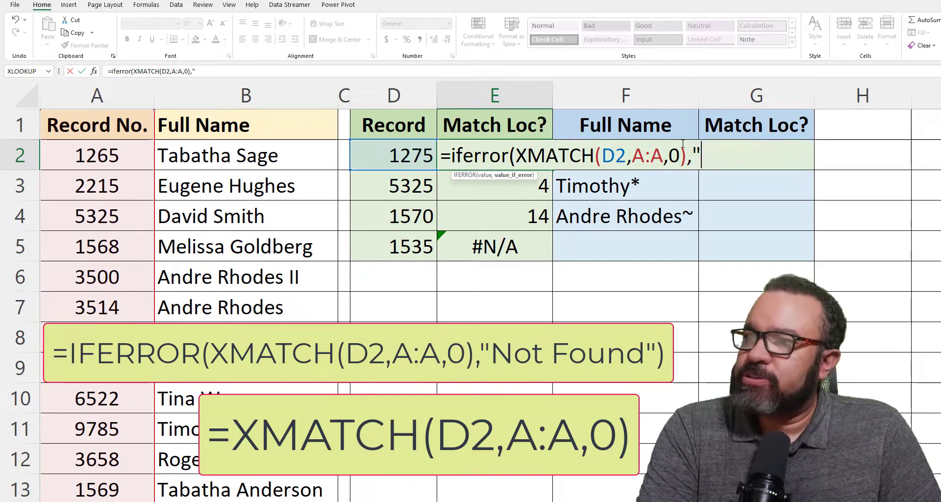
{"action": "type", "text": "Not F"}
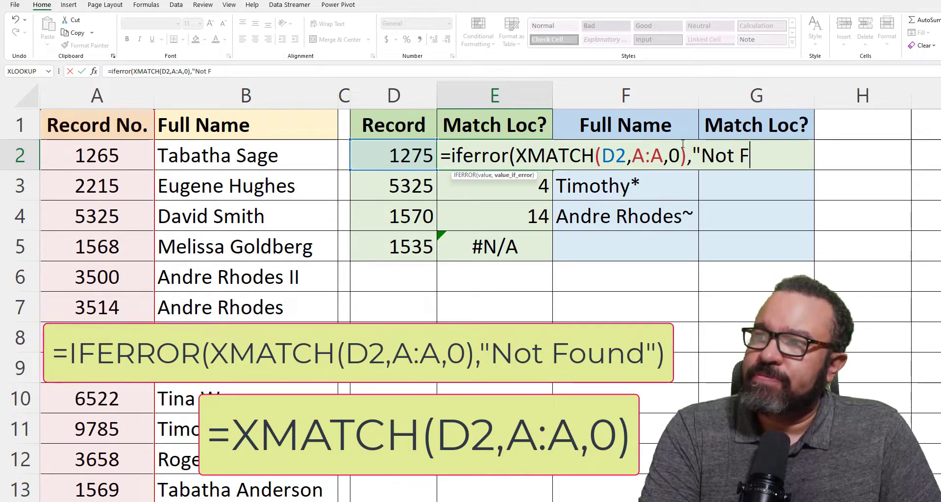
{"action": "type", "text": "ound\")"}
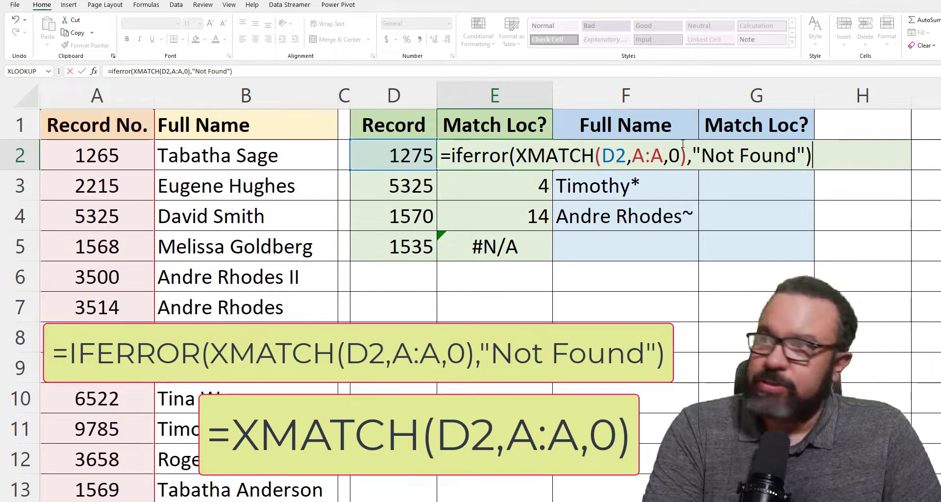
{"action": "key", "text": "Return"}
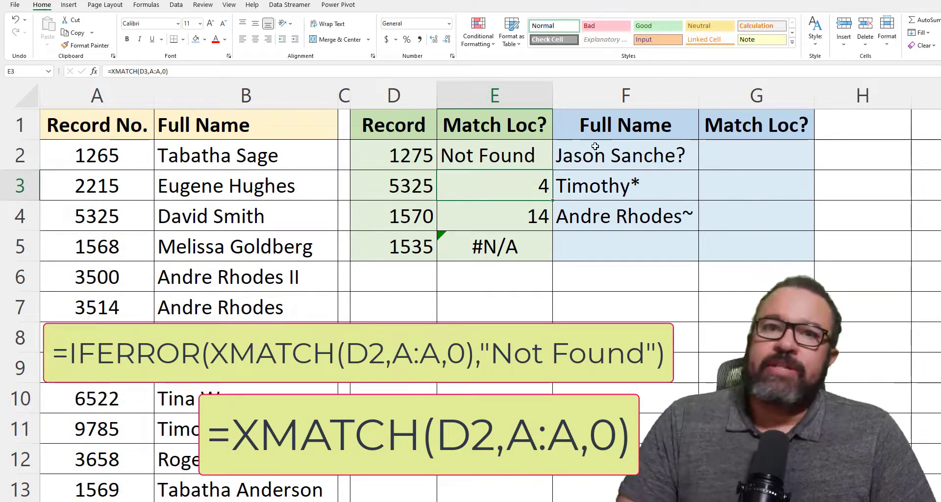
Copy the IFERROR formula to E5, clear E2:E5, and begin a new =xmatch( in E2
{"action": "left_click", "coordinate": [516, 155]}
{"action": "left_click_drag", "start_coordinate": [553, 170], "coordinate": [546, 260]}
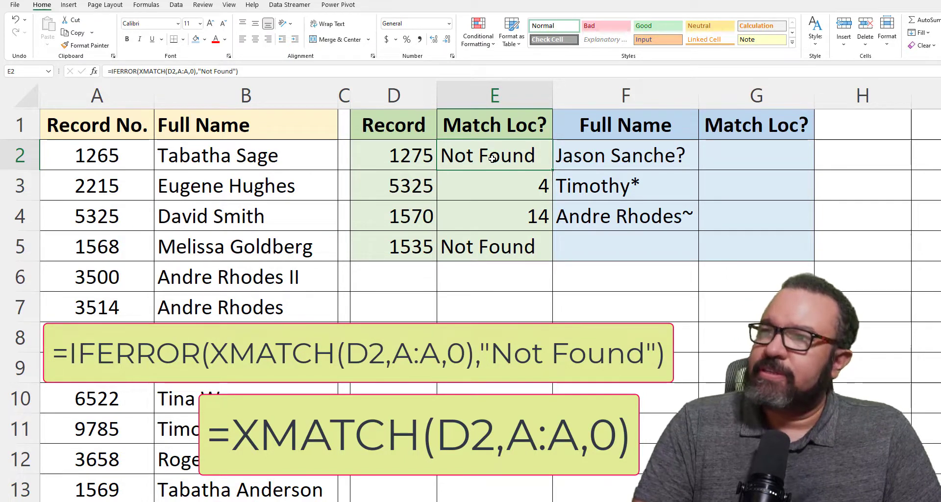
{"action": "key", "text": "shift+Down"}
{"action": "key", "text": "shift+Down"}
{"action": "key", "text": "shift+Down"}
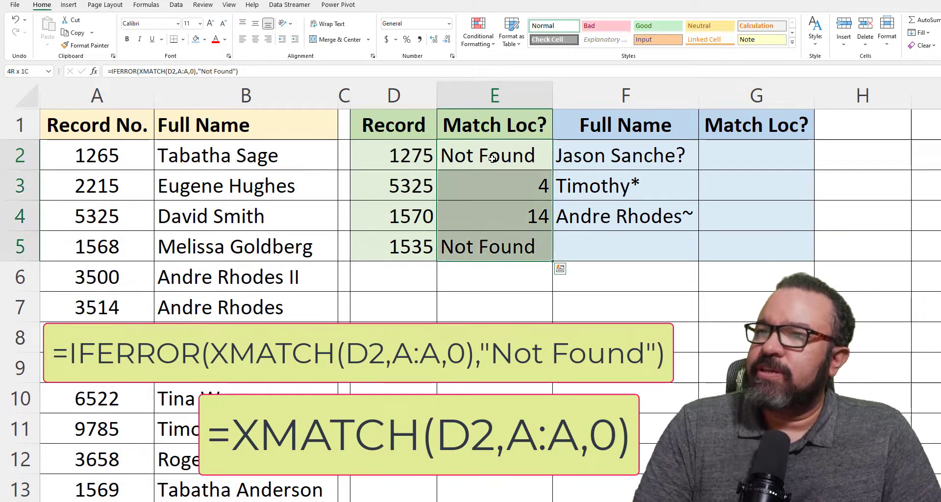
{"action": "key", "text": "Delete"}
{"action": "left_click", "coordinate": [496, 155]}
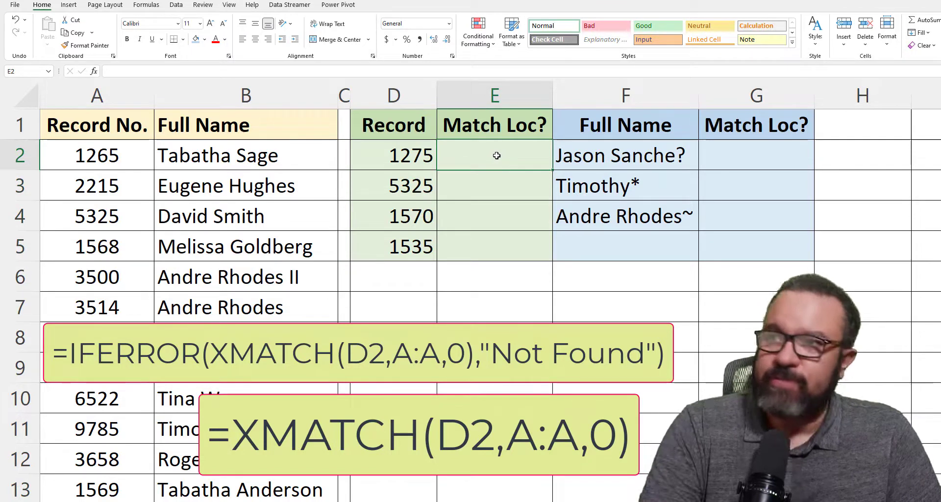
{"action": "type", "text": "=x"}
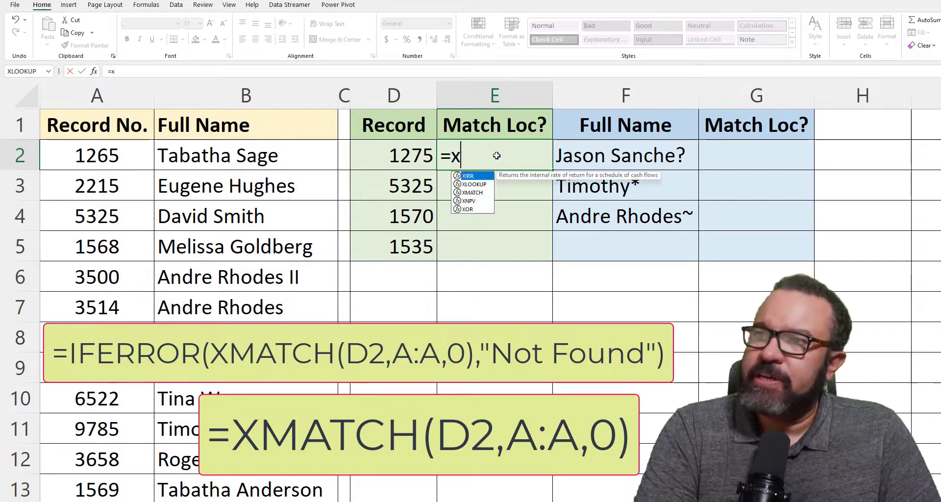
{"action": "type", "text": "match("}
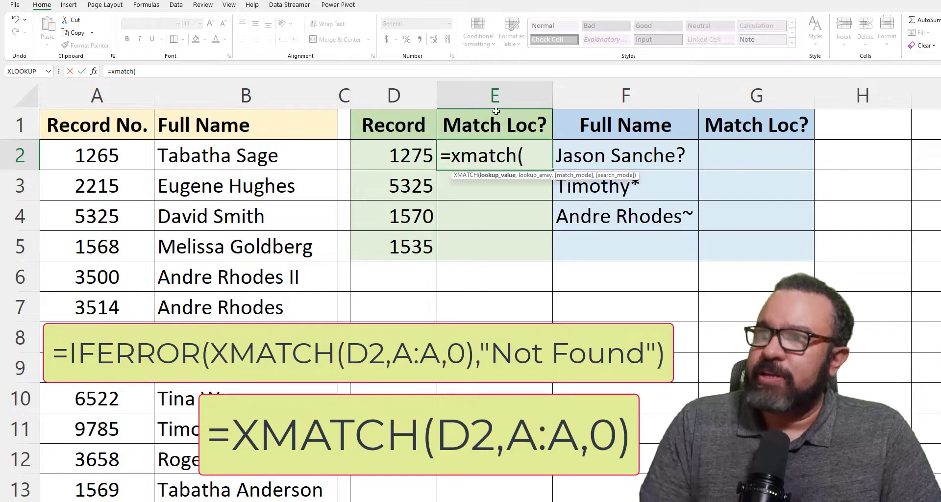
Complete E2 as =XMATCH(D2,A:A,-1), returning 2 as the next-smaller match for 1275
{"action": "left_click", "coordinate": [401, 157]}
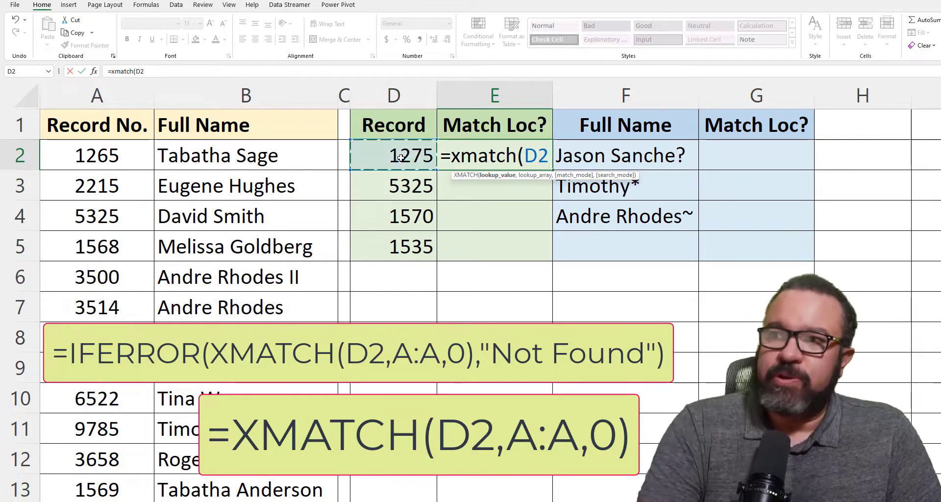
{"action": "type", "text": ","}
{"action": "left_click", "coordinate": [99, 93]}
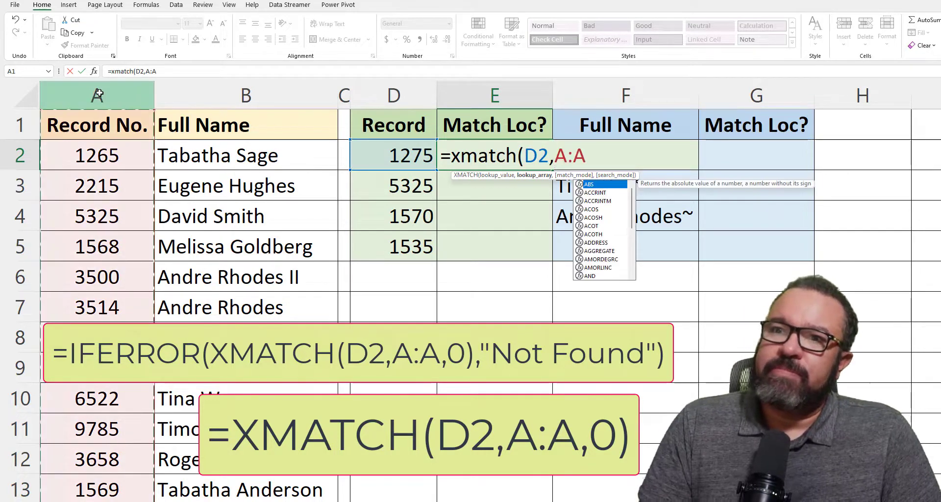
{"action": "type", "text": ","}
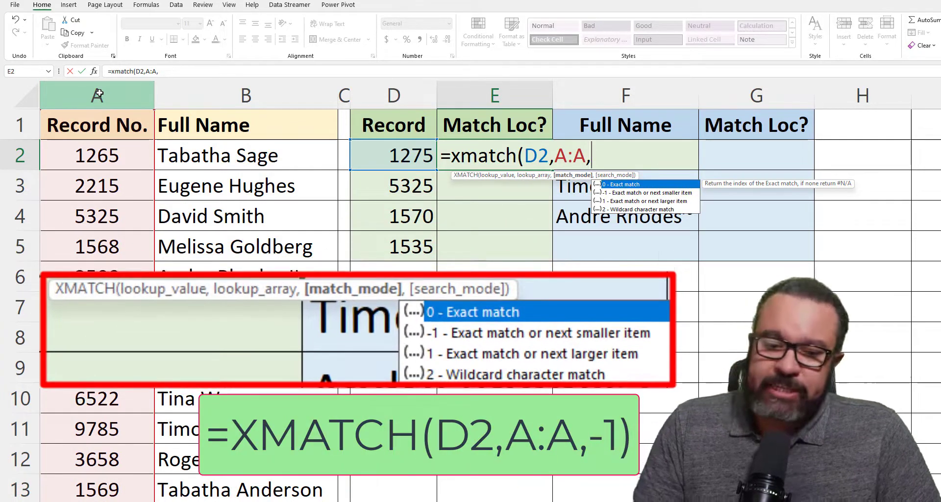
{"action": "type", "text": "-1"}
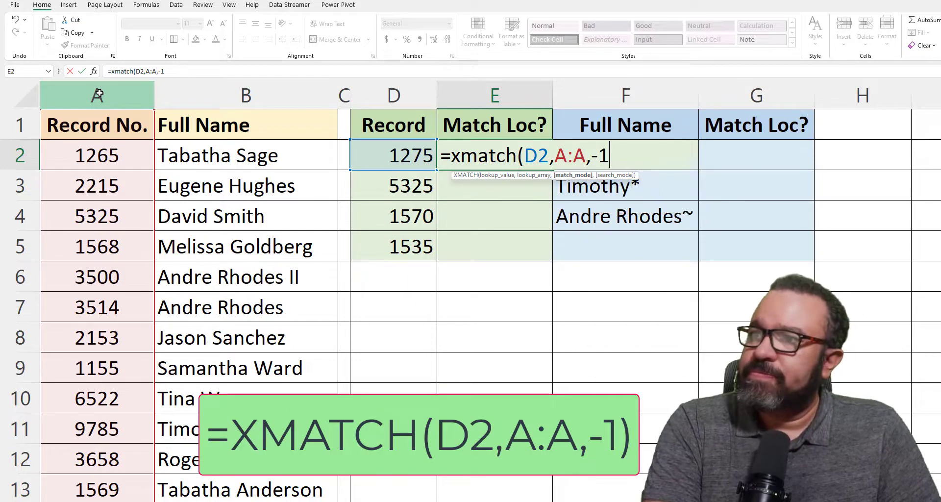
{"action": "type", "text": ")"}
{"action": "key", "text": "Return"}
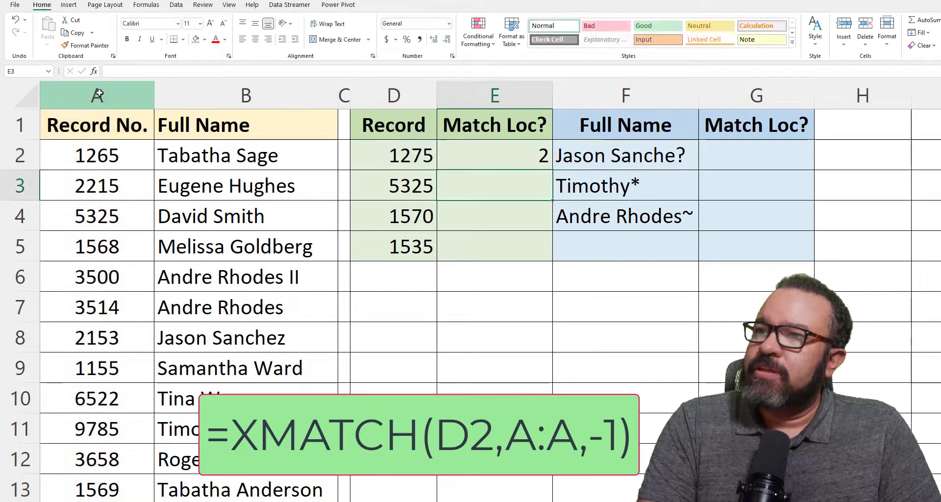
{"action": "key", "text": "Up"}
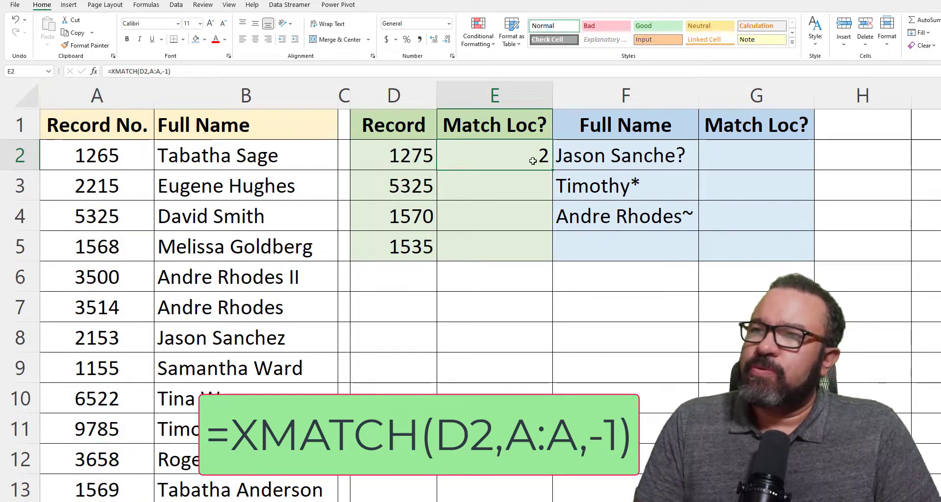
Fill the next-smaller formula down to E5 and compare results 2, 4, 14, 2 with D2 and A2
{"action": "left_click_drag", "start_coordinate": [552, 170], "coordinate": [534, 262]}
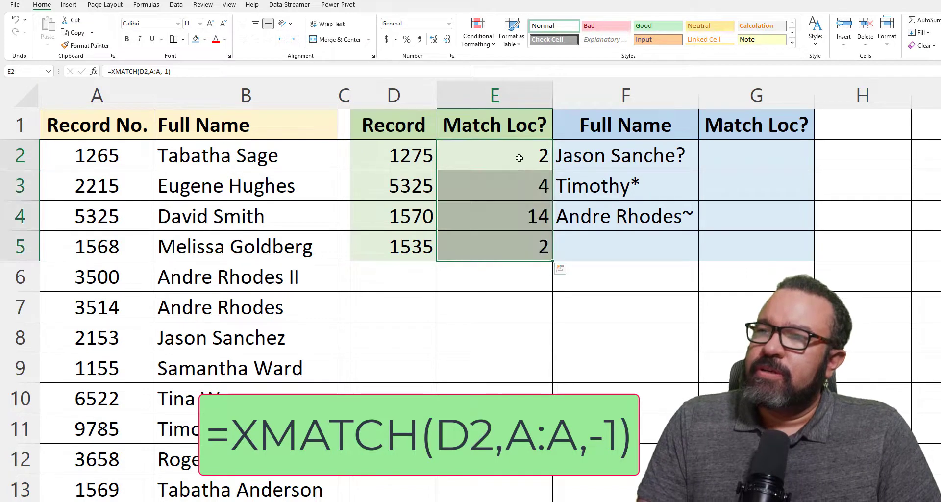
{"action": "left_click", "coordinate": [516, 155]}
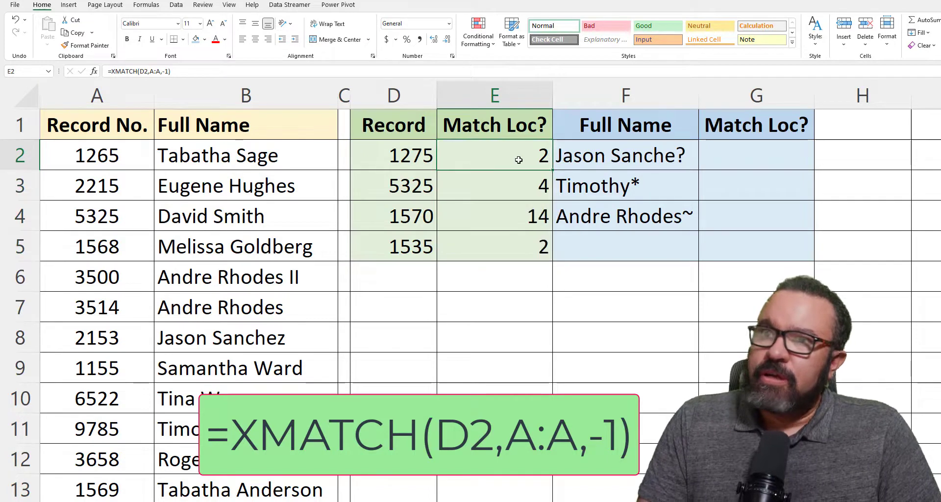
{"action": "left_click", "coordinate": [416, 155]}
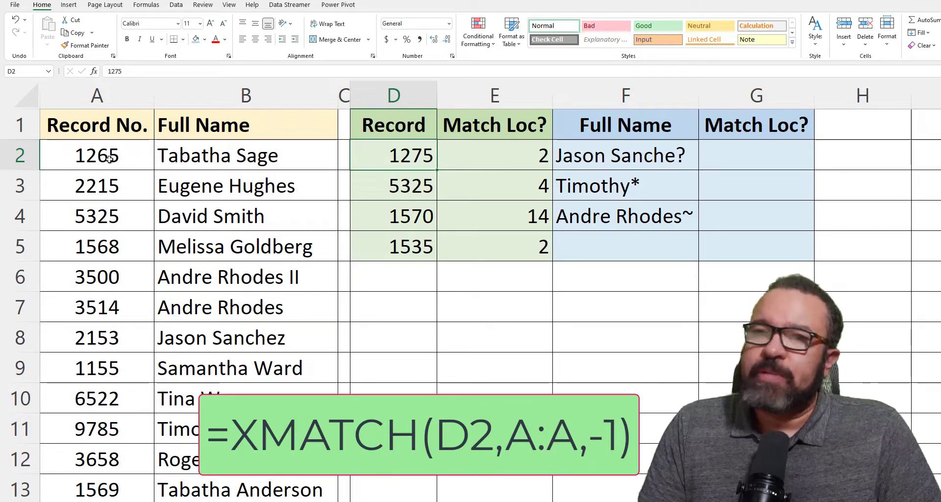
{"action": "left_click", "coordinate": [137, 160]}
{"action": "left_click", "coordinate": [548, 248]}
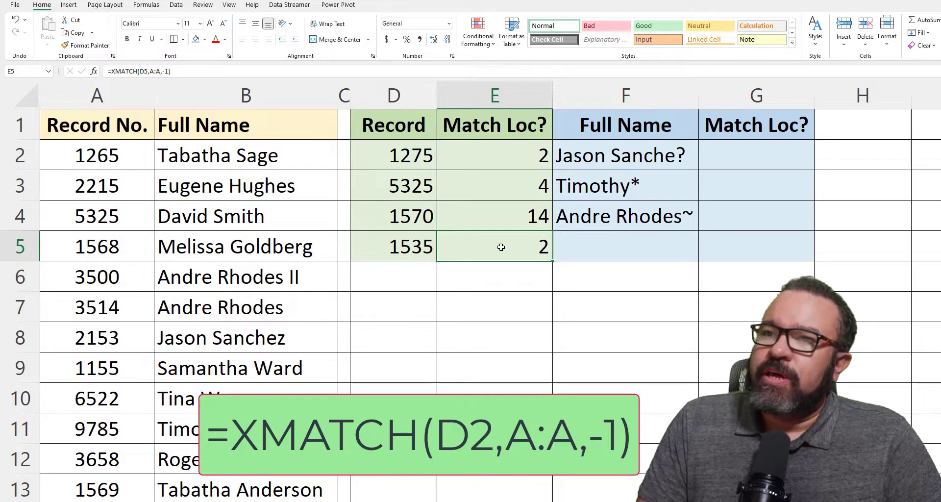
{"action": "left_click", "coordinate": [507, 160]}
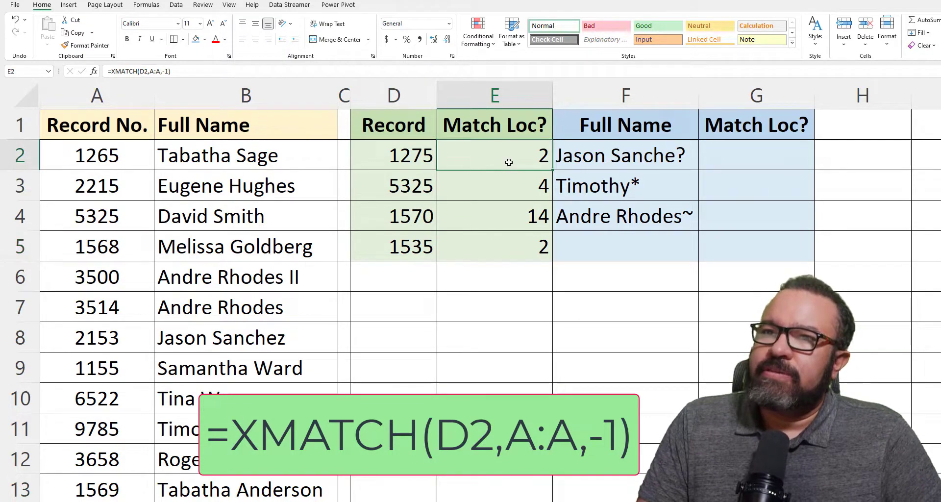
Clear E2:E5 and enter =XMATCH(D2,A:A,1) in E2 as an exact-or-next-larger match
{"action": "left_click_drag", "start_coordinate": [503, 164], "coordinate": [481, 256]}
{"action": "key", "text": "Delete"}
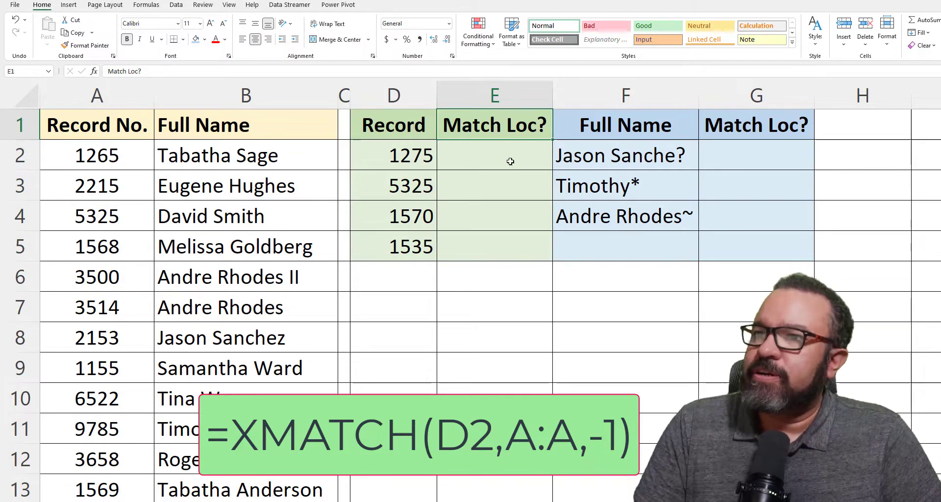
{"action": "left_click", "coordinate": [493, 158]}
{"action": "double_click", "coordinate": [494, 162]}
{"action": "type", "text": "=xmatch("}
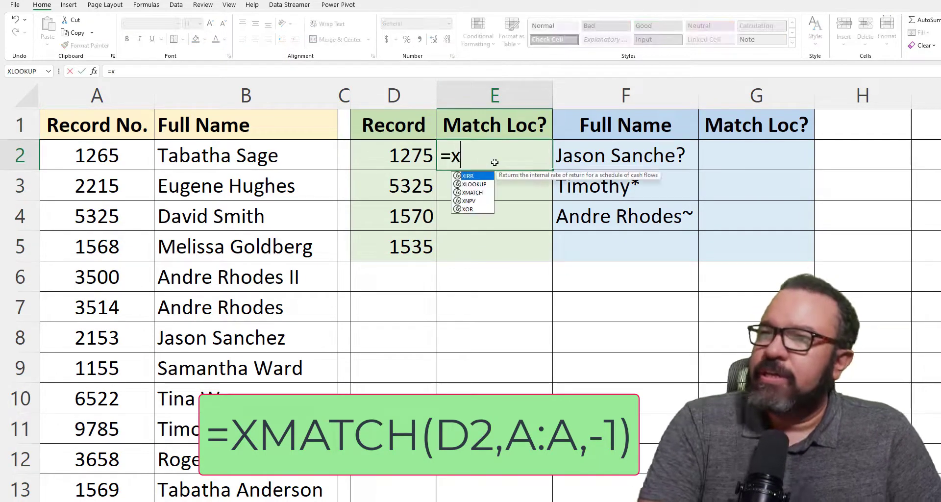
{"action": "left_click", "coordinate": [402, 159]}
{"action": "type", "text": ","}
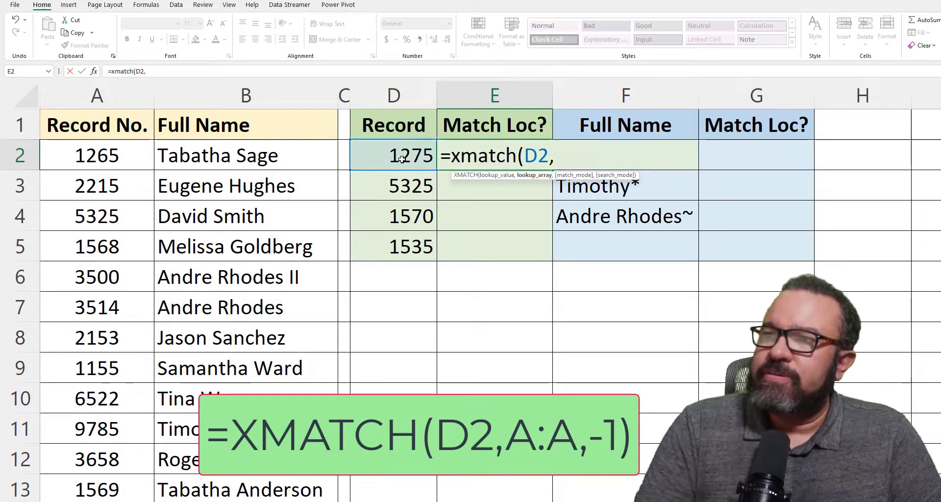
{"action": "left_click", "coordinate": [100, 98]}
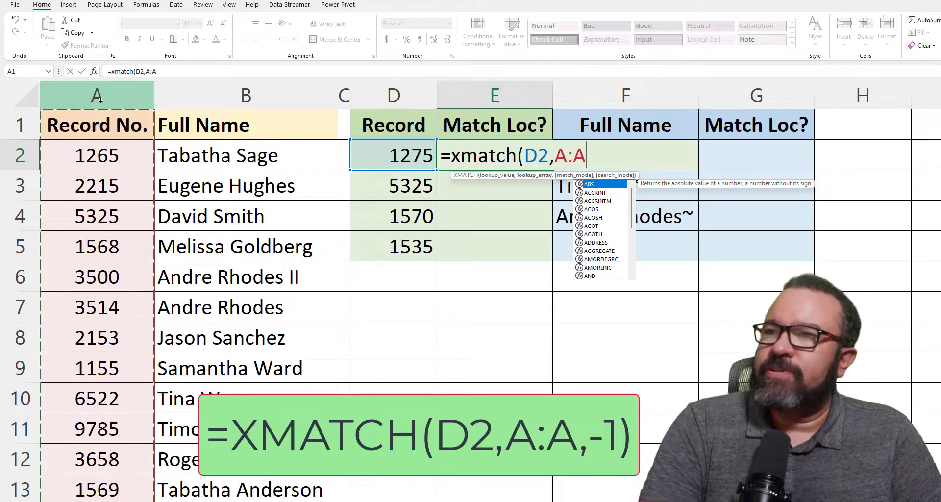
{"action": "type", "text": ","}
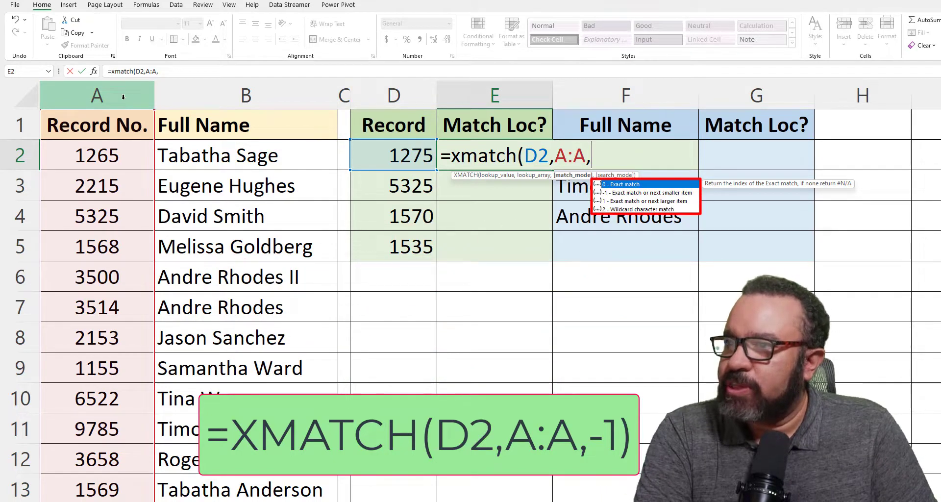
{"action": "type", "text": "1"}
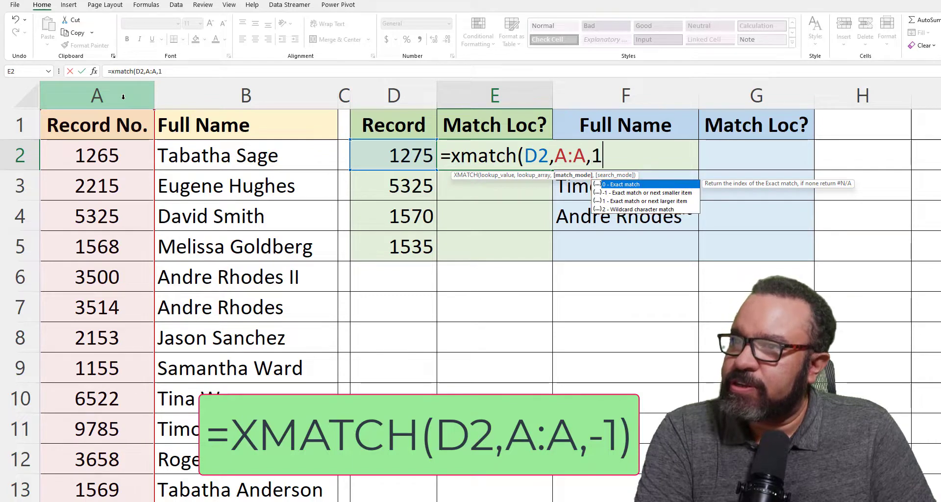
{"action": "type", "text": ","}
{"action": "key", "text": "BackSpace"}
{"action": "type", "text": ")"}
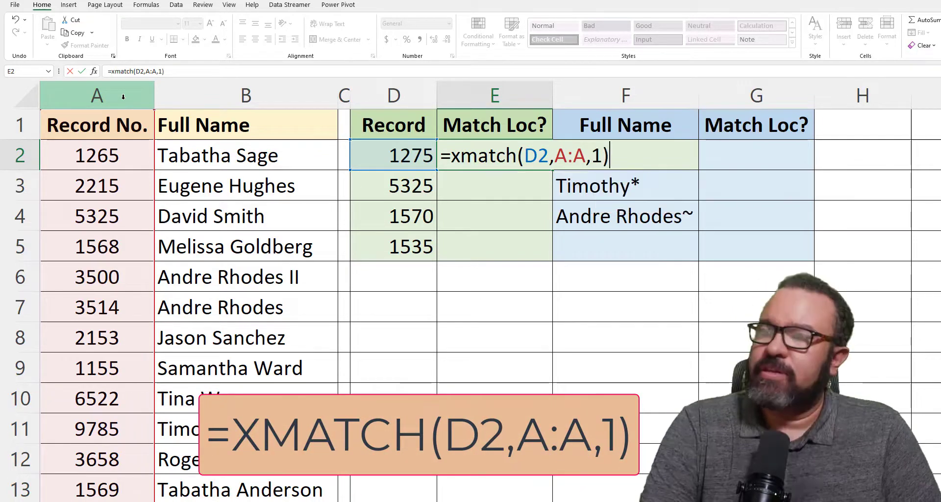
{"action": "key", "text": "Return"}
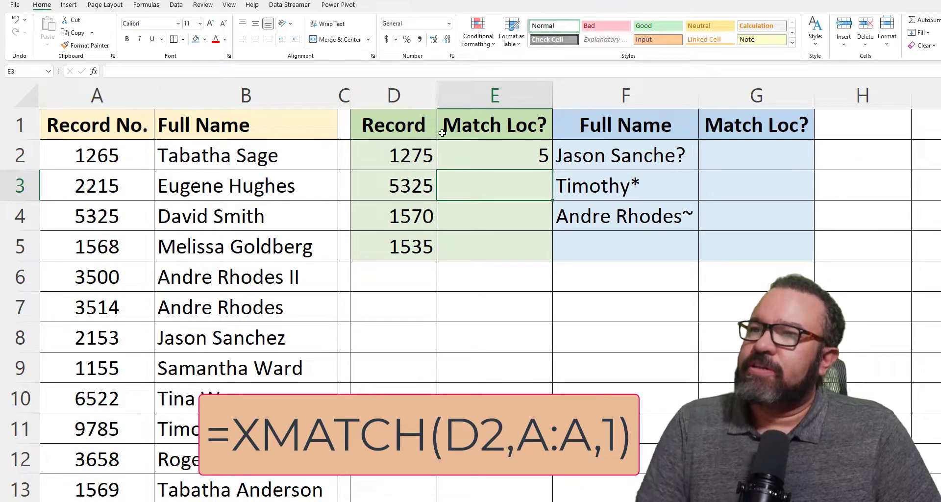
Fill the next-larger formula down to E5, returning 5, 4, 14 and 5
{"action": "left_click", "coordinate": [518, 143]}
{"action": "left_click_drag", "start_coordinate": [552, 169], "coordinate": [536, 255]}
{"action": "left_click", "coordinate": [763, 159]}
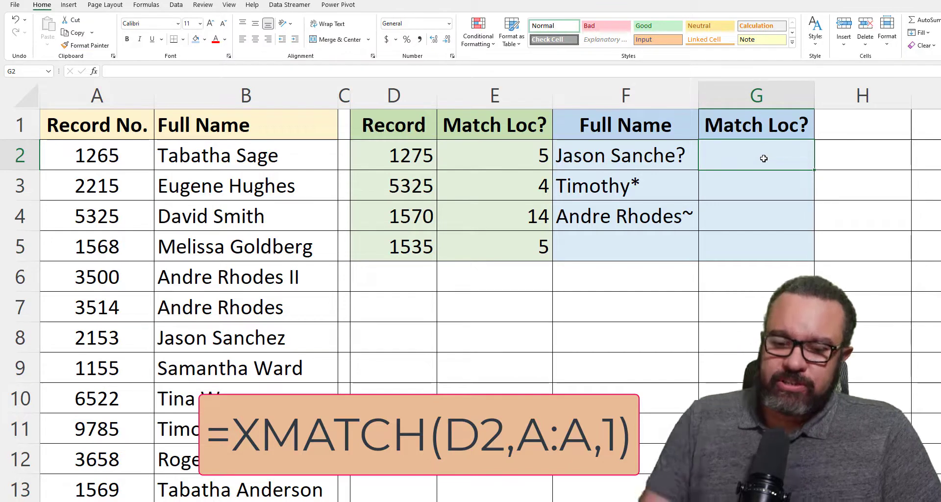
Type the partial wildcard formula =xmatch(F2,B:B,2 in G2, searching the Full Name column
{"action": "type", "text": "="}
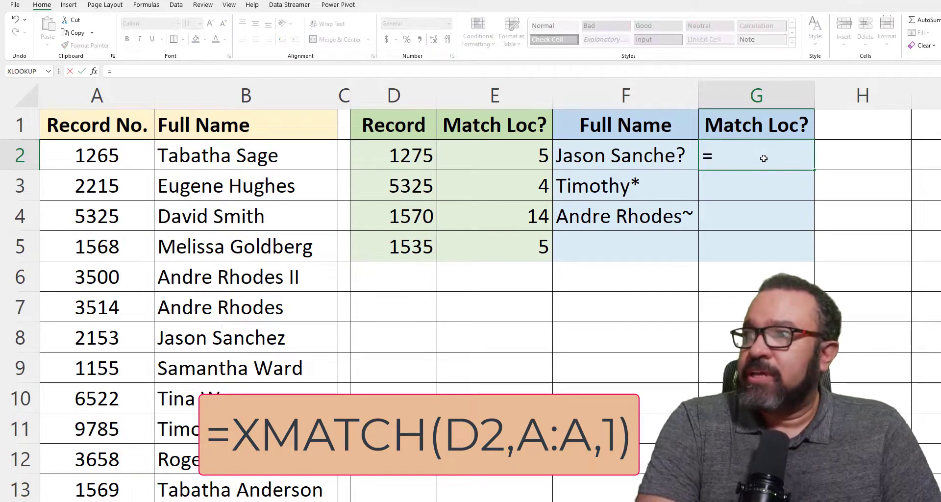
{"action": "type", "text": "x"}
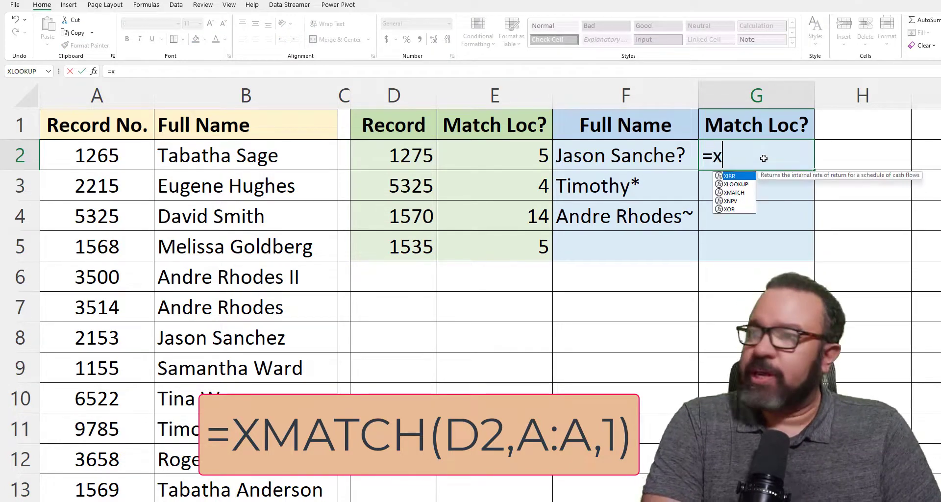
{"action": "type", "text": "match"}
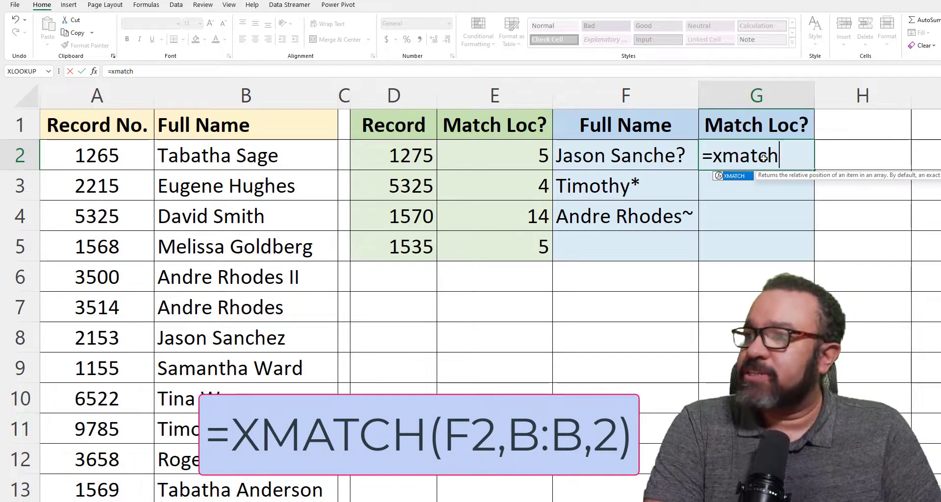
{"action": "type", "text": "("}
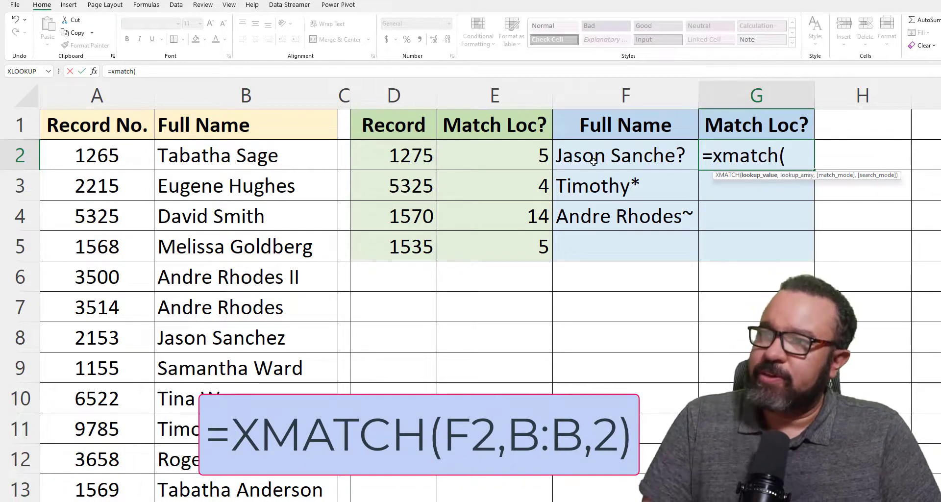
{"action": "left_click", "coordinate": [599, 158]}
{"action": "type", "text": ","}
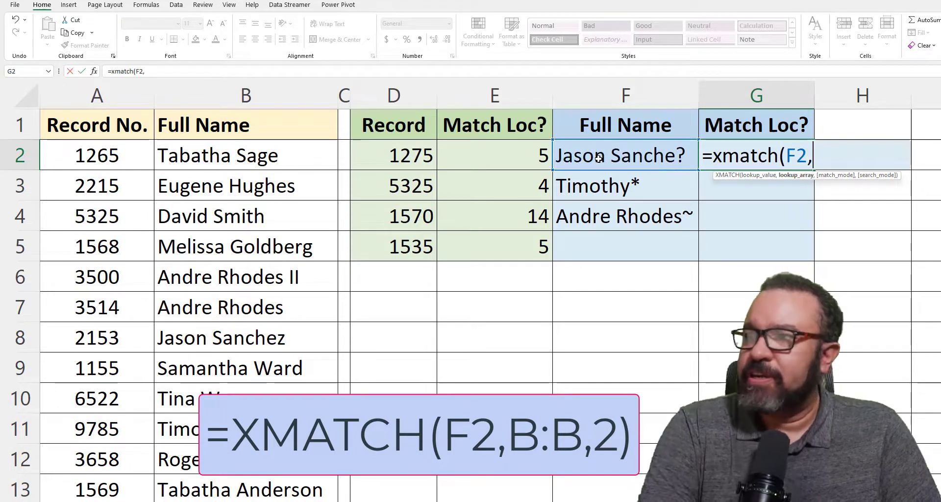
{"action": "left_click", "coordinate": [232, 88]}
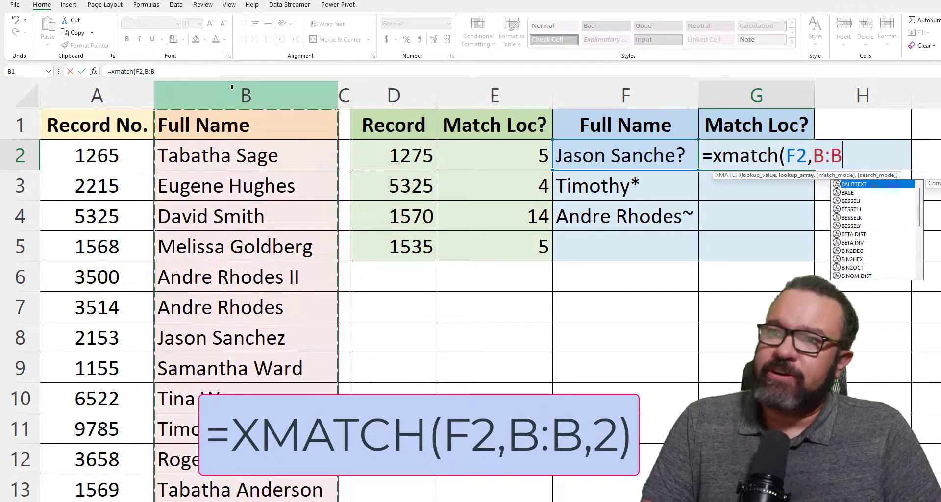
{"action": "type", "text": ","}
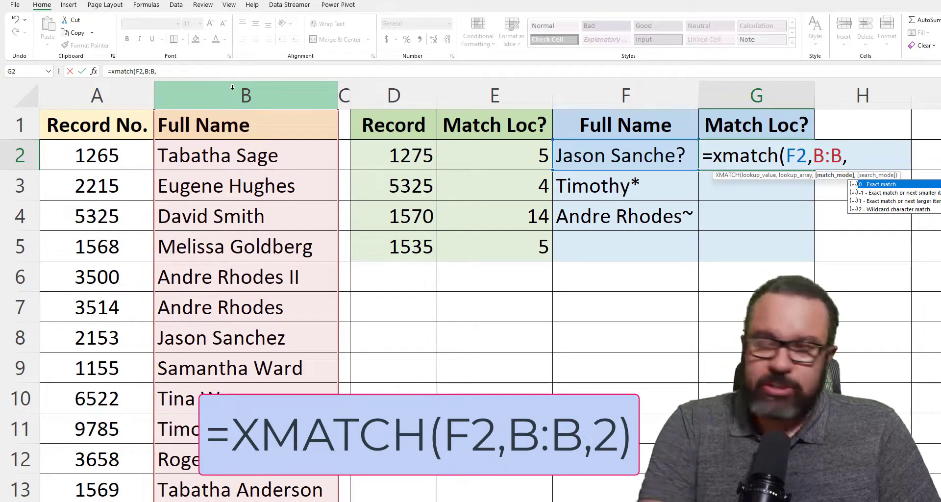
{"action": "type", "text": "2"}
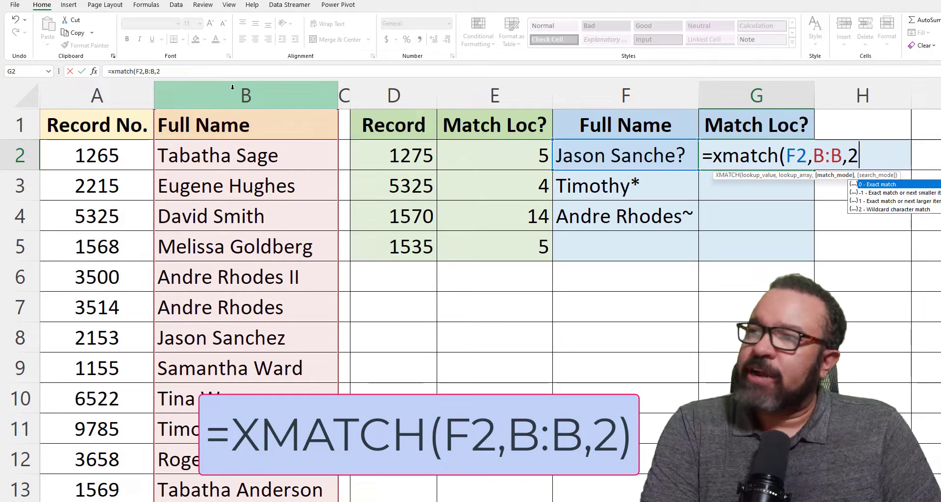
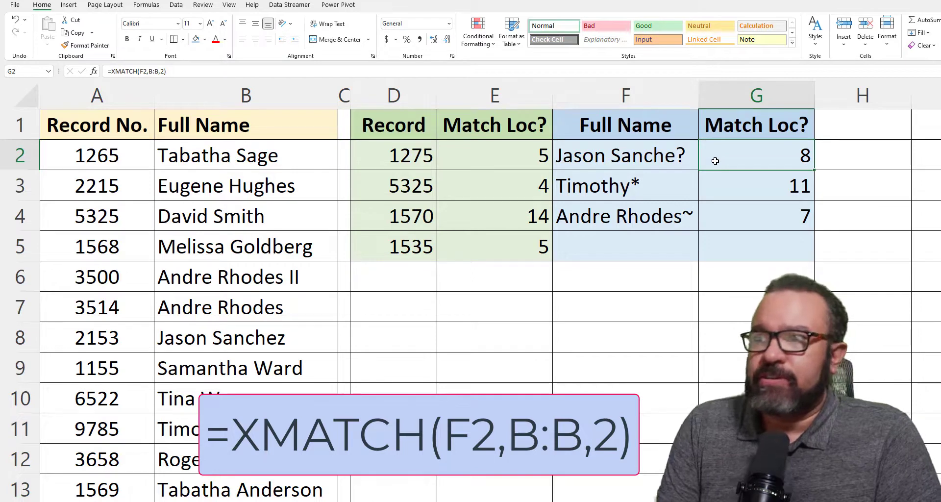
Select the wildcard name pattern in F2
{"action": "left_click", "coordinate": [674, 158]}
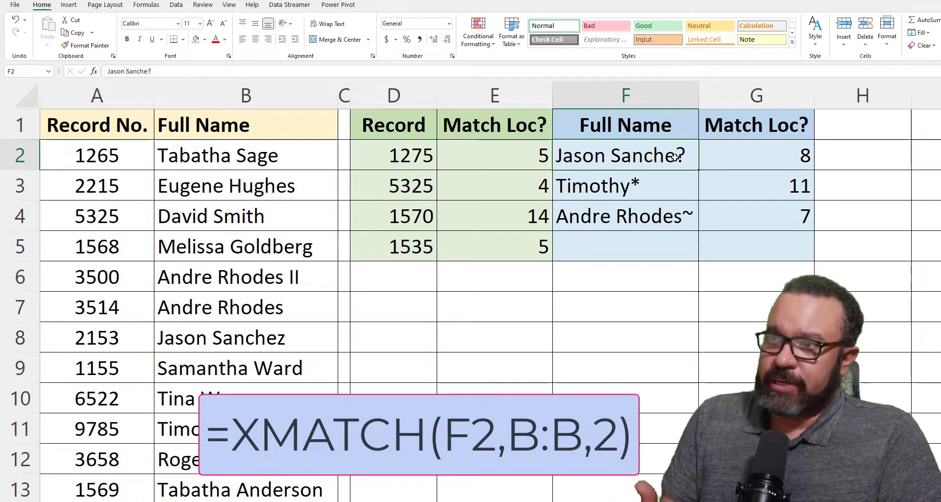
{"action": "double_click", "coordinate": [587, 156]}
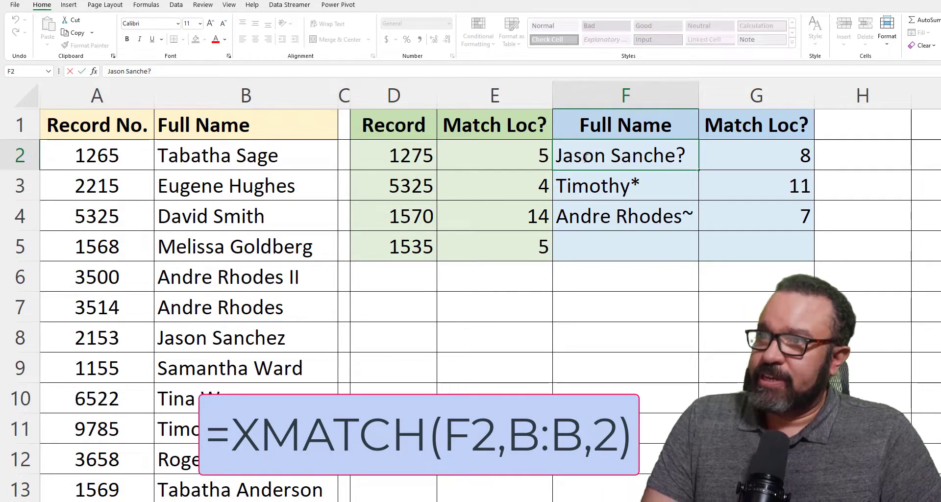
{"action": "left_click_drag", "start_coordinate": [582, 156], "coordinate": [600, 171]}
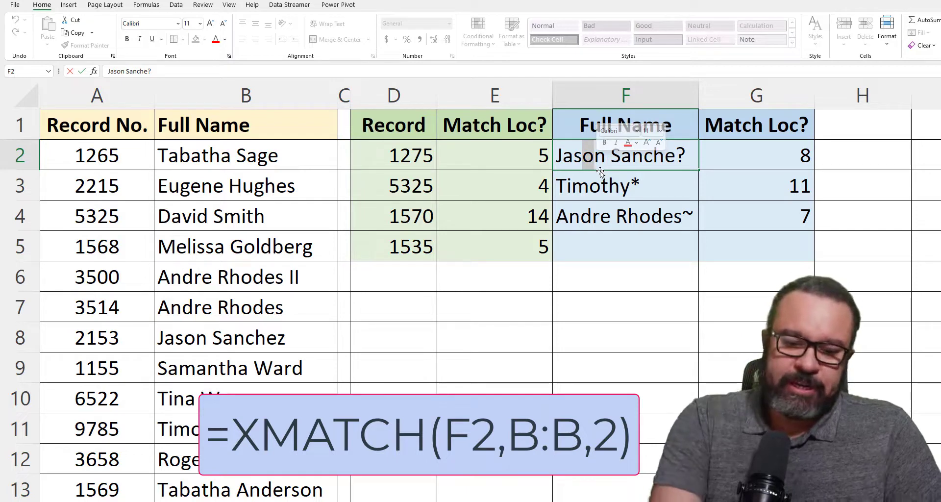
{"action": "type", "text": "?"}
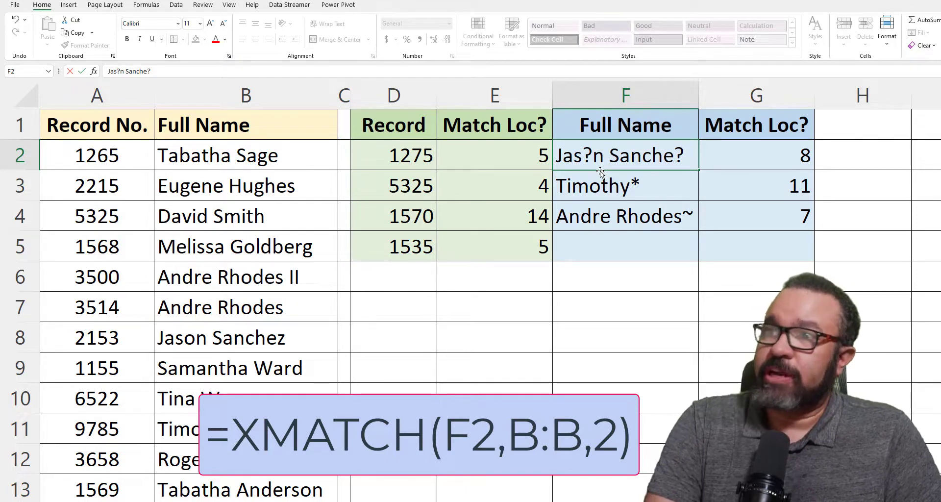
{"action": "key", "text": "Return"}
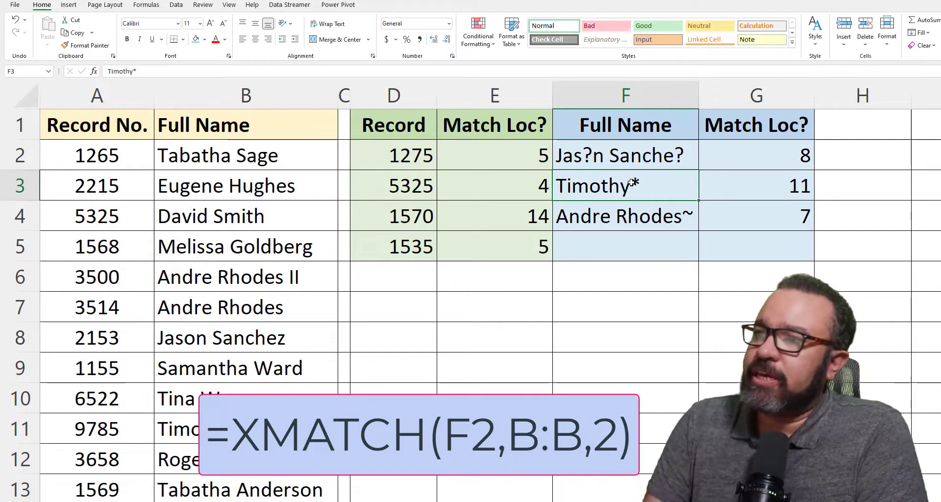
{"action": "left_click", "coordinate": [621, 227]}
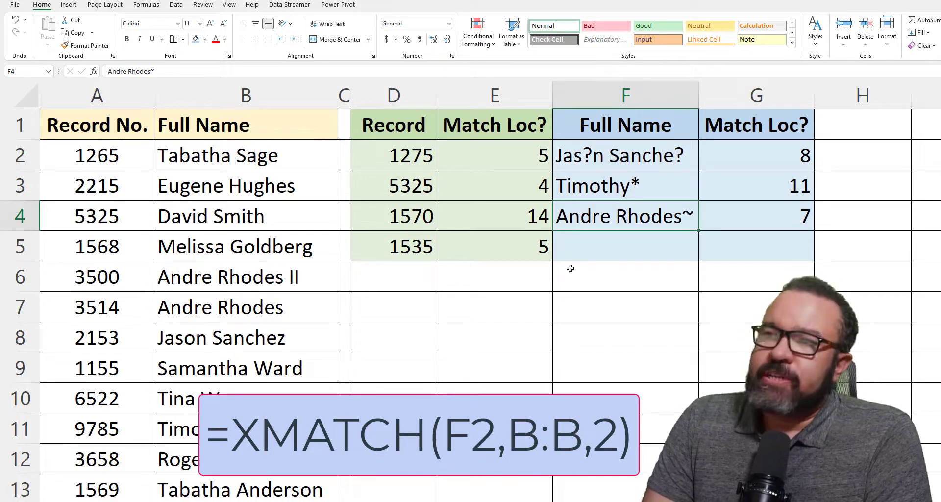
{"action": "left_click", "coordinate": [258, 316]}
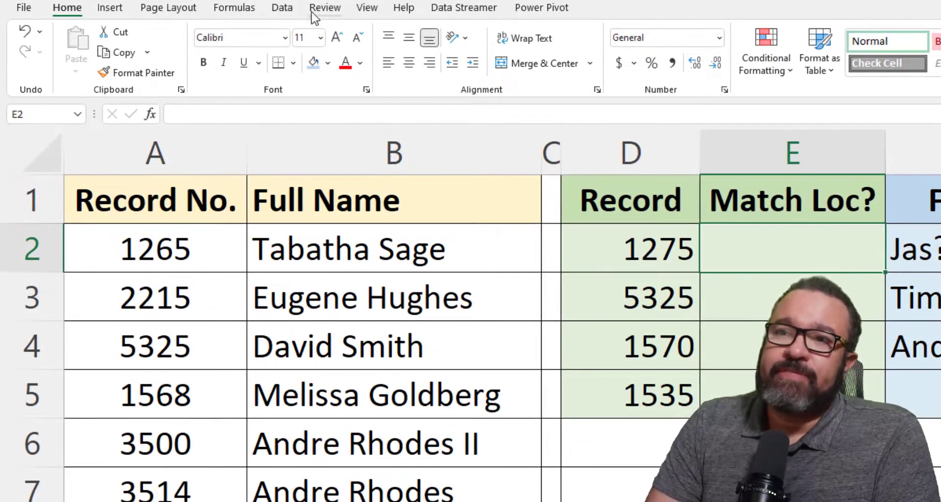
{"action": "left_click", "coordinate": [233, 8]}
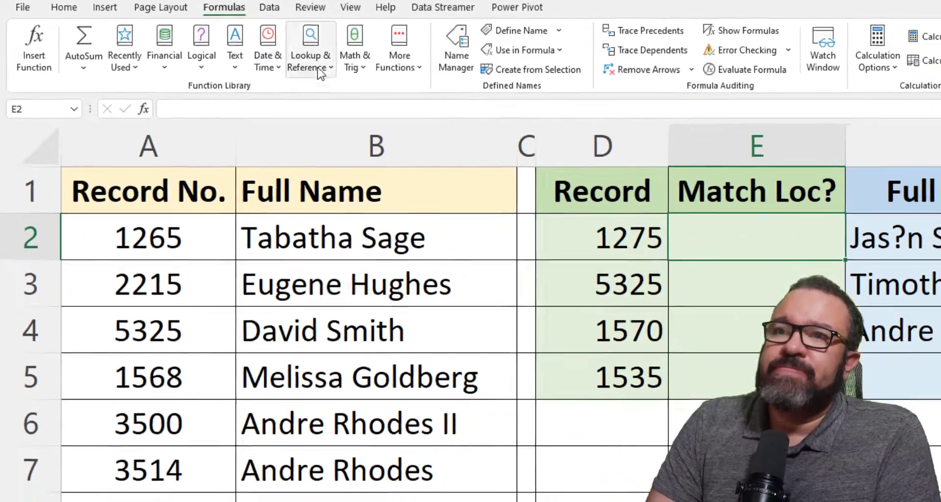
Insert an XMATCH function into E2 from the Lookup & Reference functions
{"action": "left_click", "coordinate": [325, 44]}
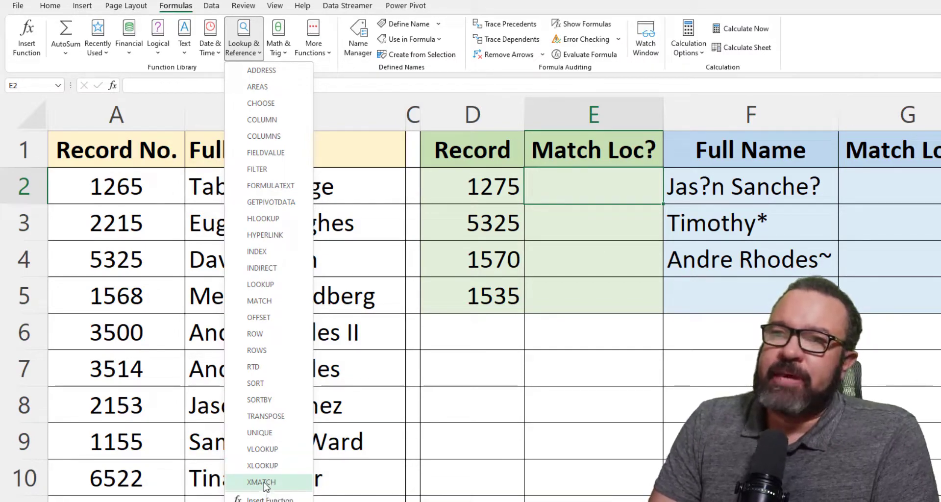
{"action": "left_click", "coordinate": [264, 483]}
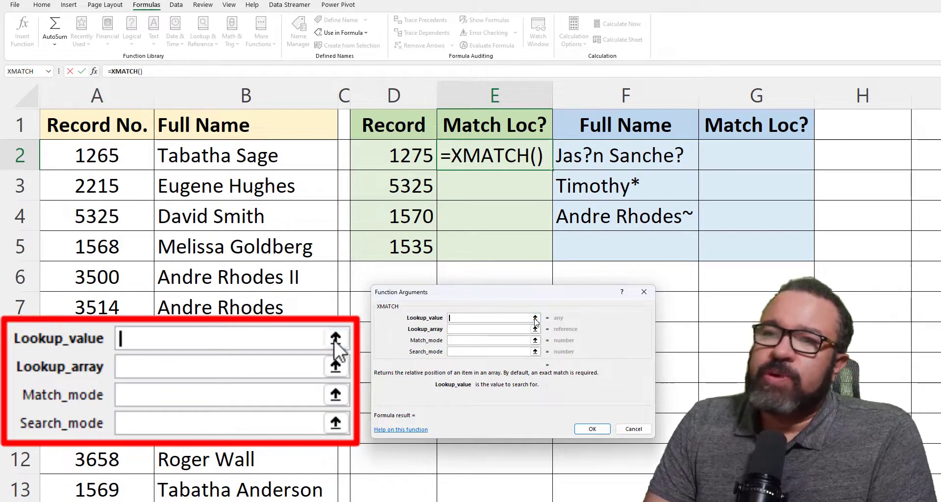
Set the XMATCH lookup value to D2 and the lookup array to column A
{"action": "left_click", "coordinate": [536, 319]}
{"action": "left_click", "coordinate": [392, 155]}
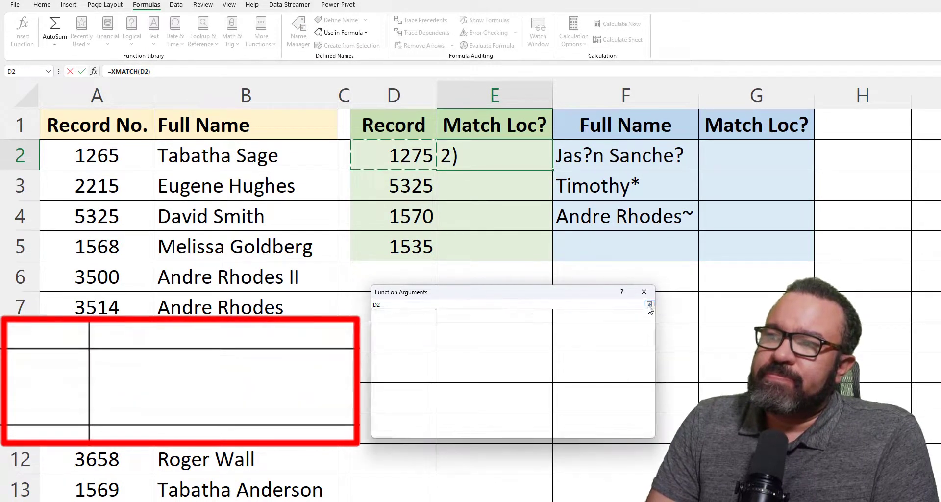
{"action": "left_click", "coordinate": [649, 305]}
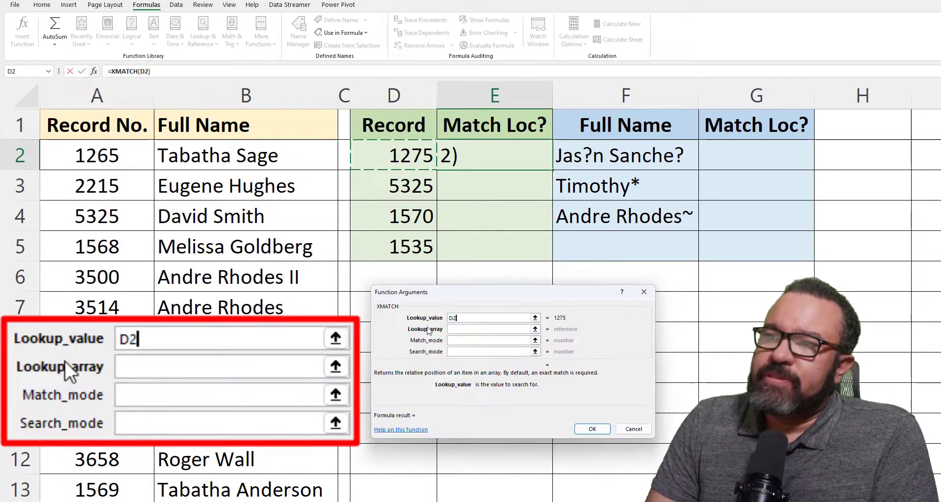
{"action": "left_click", "coordinate": [536, 329]}
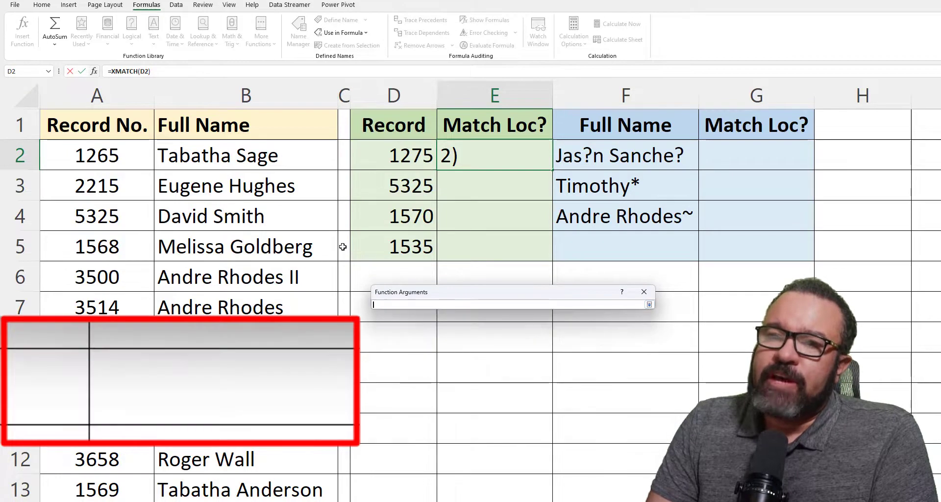
{"action": "left_click", "coordinate": [88, 87]}
{"action": "left_click", "coordinate": [649, 305]}
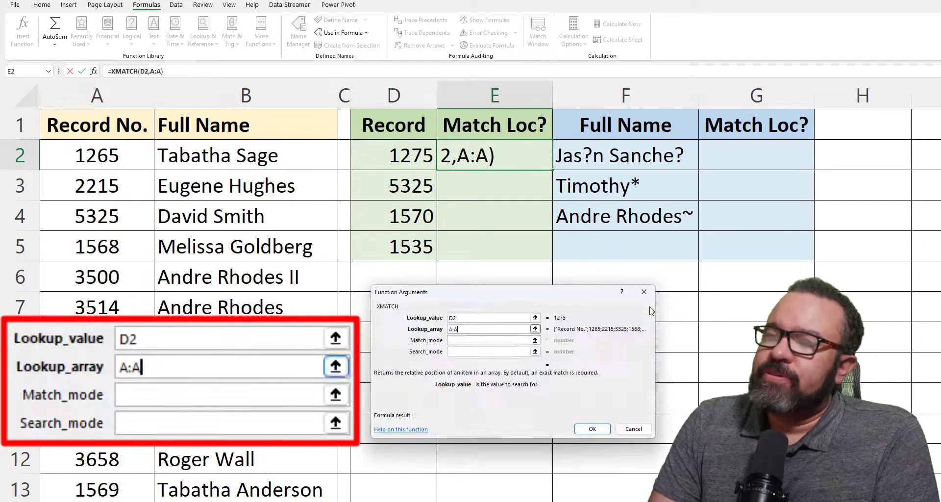
Set match mode 0 and search mode 1, completing =XMATCH(D2,A:A,0,1) in E2
{"action": "left_click", "coordinate": [473, 340]}
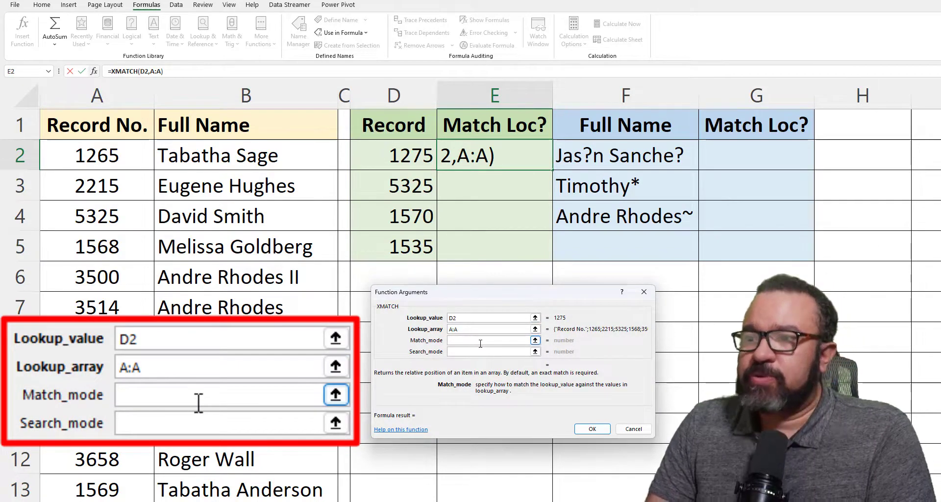
{"action": "left_click", "coordinate": [535, 340]}
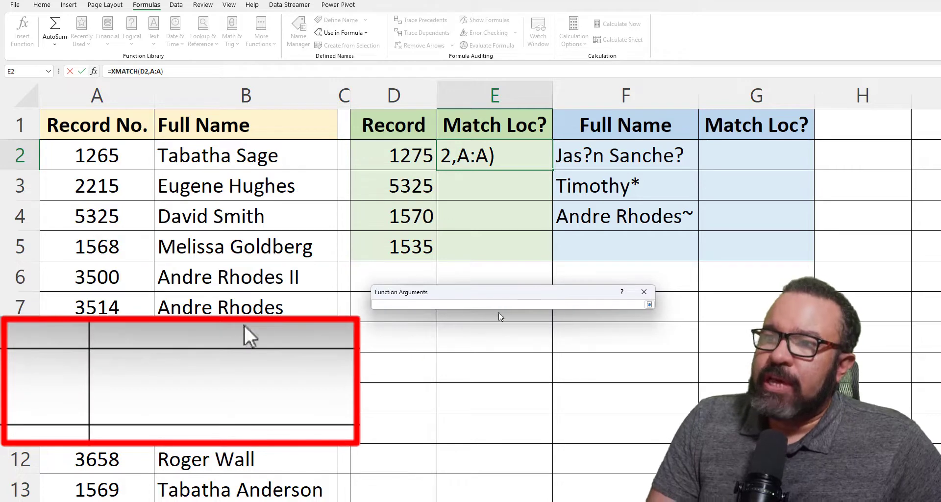
{"action": "left_click", "coordinate": [650, 305]}
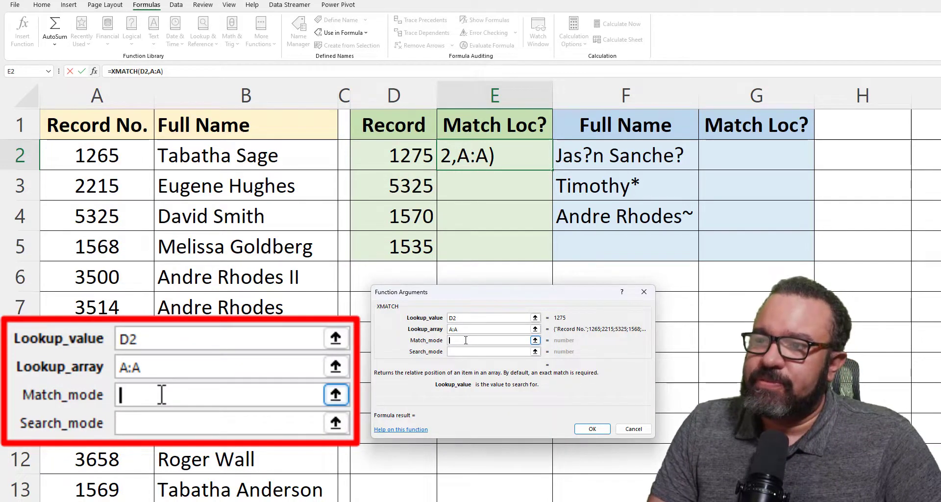
{"action": "type", "text": "0"}
{"action": "left_click", "coordinate": [463, 353]}
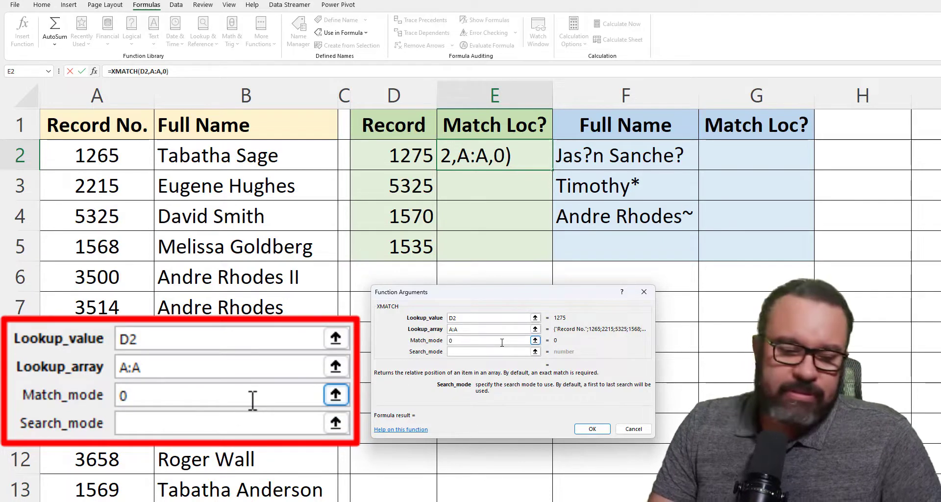
{"action": "type", "text": "1"}
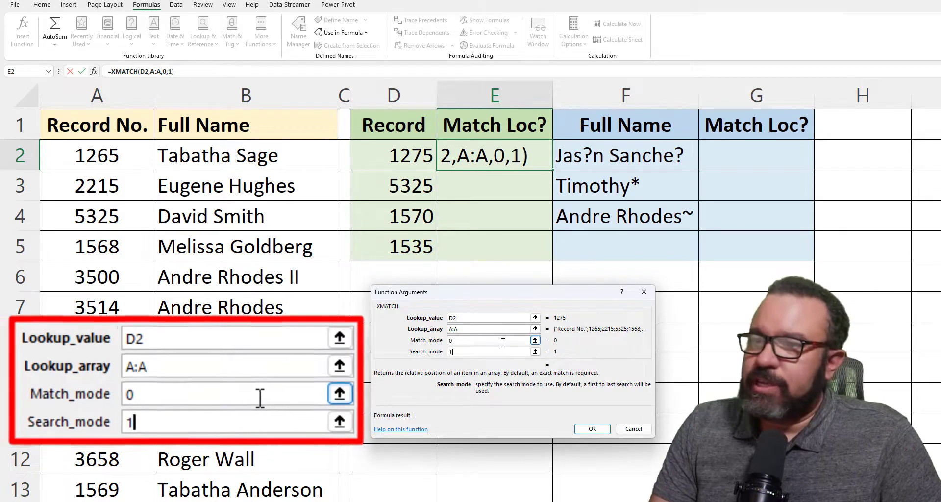
{"action": "left_click", "coordinate": [592, 430]}
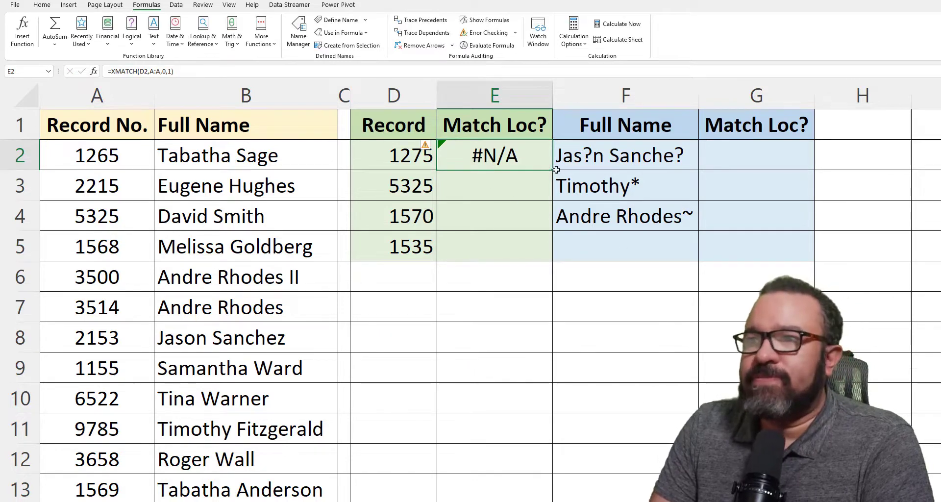
Fill the XMATCH formula down to E5 and check the copies in E3 and E4
{"action": "left_click_drag", "start_coordinate": [552, 170], "coordinate": [542, 257]}
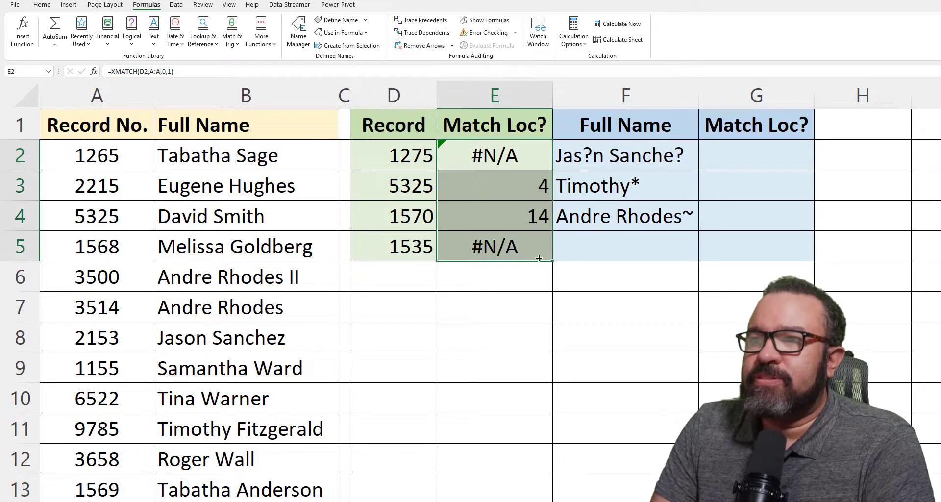
{"action": "left_click", "coordinate": [500, 165]}
{"action": "left_click", "coordinate": [510, 189]}
{"action": "left_click", "coordinate": [495, 217]}
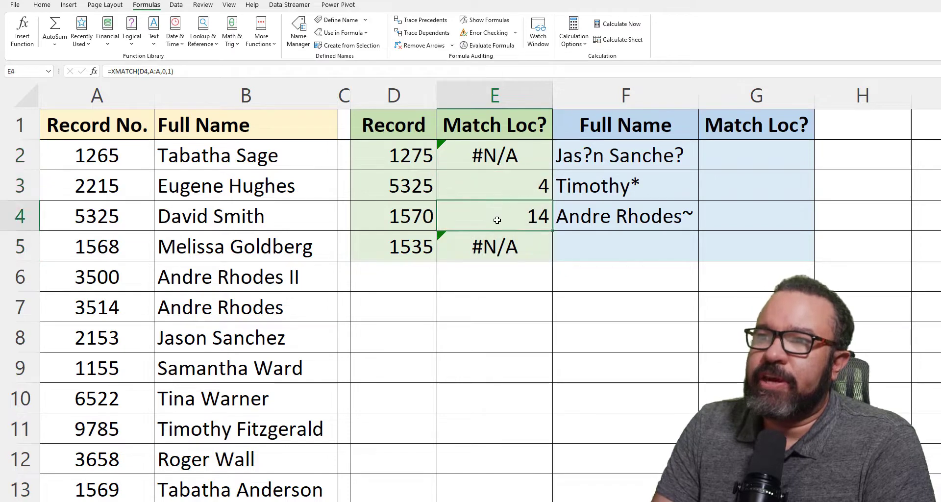
{"action": "left_click", "coordinate": [503, 192]}
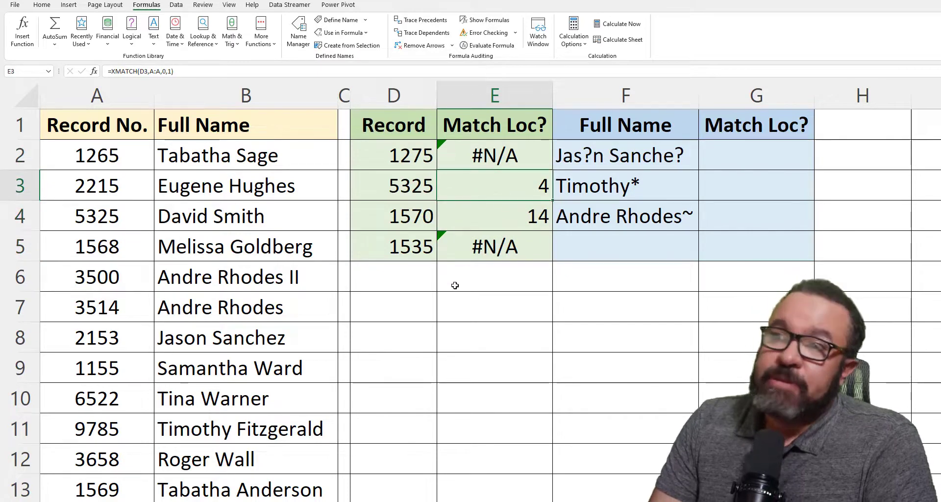